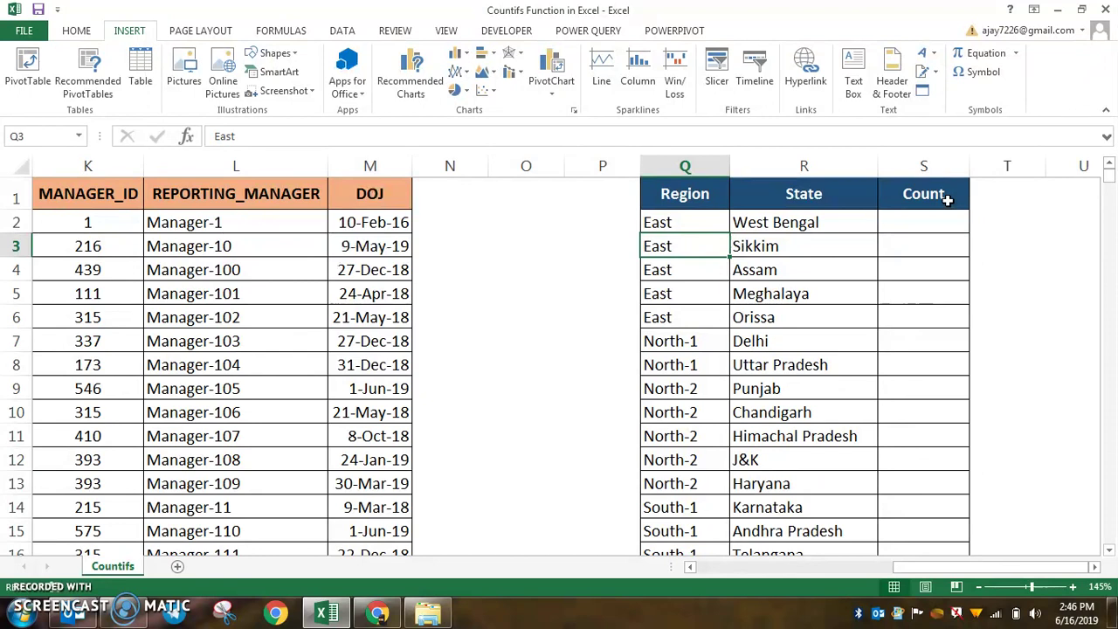
- Examine the Region, State and Count table, then check the employee table's first column and last row
{"action": "left_click_drag", "start_coordinate": [824, 219], "coordinate": [823, 258]}
{"action": "left_click", "coordinate": [741, 248]}
{"action": "key", "text": "ctrl+Left"}
{"action": "key", "text": "ctrl+Left"}
{"action": "key", "text": "ctrl+Left"}
{"action": "key", "text": "ctrl+Left"}
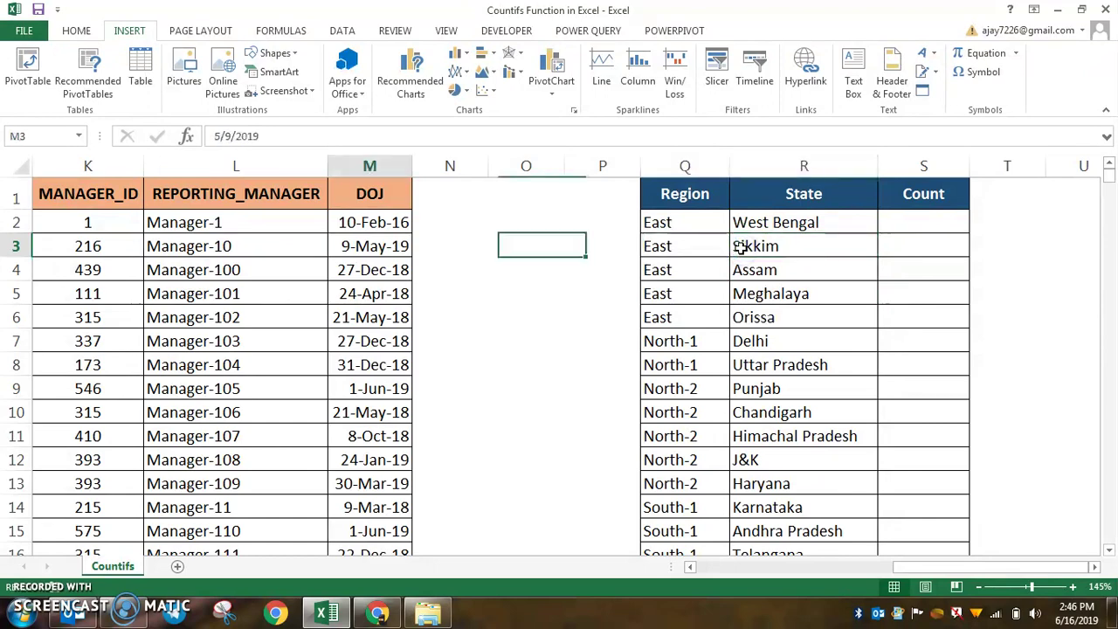
{"action": "key", "text": "ctrl+Up"}
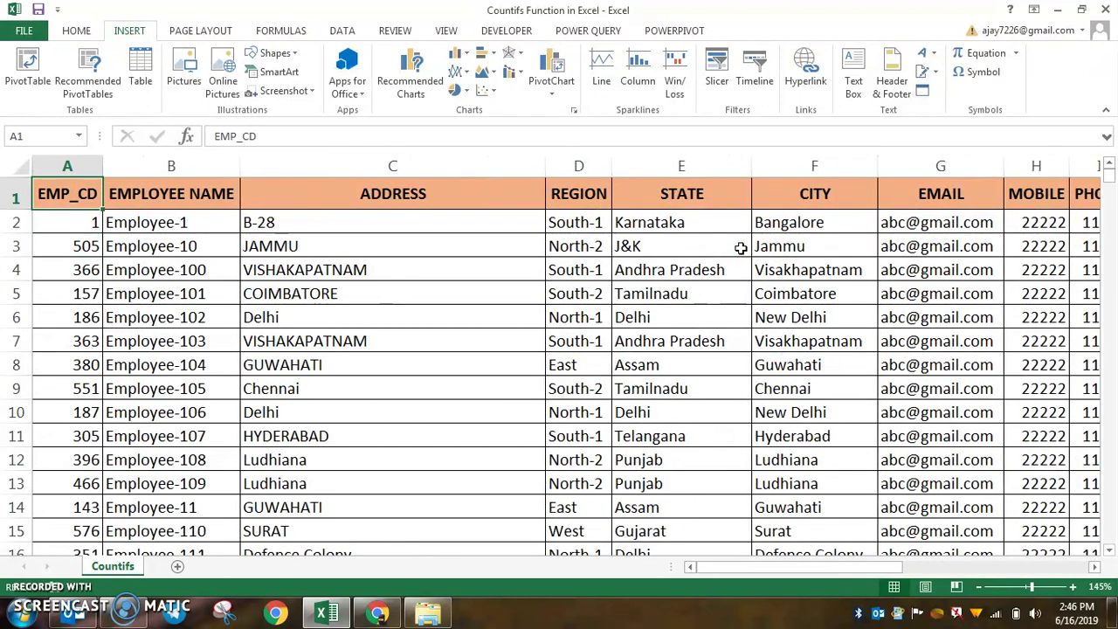
{"action": "key", "text": "ctrl+Down"}
{"action": "key", "text": "ctrl+Up"}
- Review the header row from the employee columns across to the Region, State and Count table
{"action": "key", "text": "Right"}
{"action": "key", "text": "Right"}
{"action": "key", "text": "Right"}
{"action": "key", "text": "Right"}
{"action": "key", "text": "Right"}
{"action": "key", "text": "Right"}
{"action": "key", "text": "Right"}
{"action": "key", "text": "Right"}
{"action": "key", "text": "Right"}
{"action": "key", "text": "Right"}
{"action": "key", "text": "Right"}
{"action": "key", "text": "Right"}
{"action": "key", "text": "Right"}
{"action": "key", "text": "Right"}
{"action": "key", "text": "Right"}
{"action": "key", "text": "Right"}
{"action": "key", "text": "Right"}
{"action": "key", "text": "Right"}
{"action": "key", "text": "Right"}
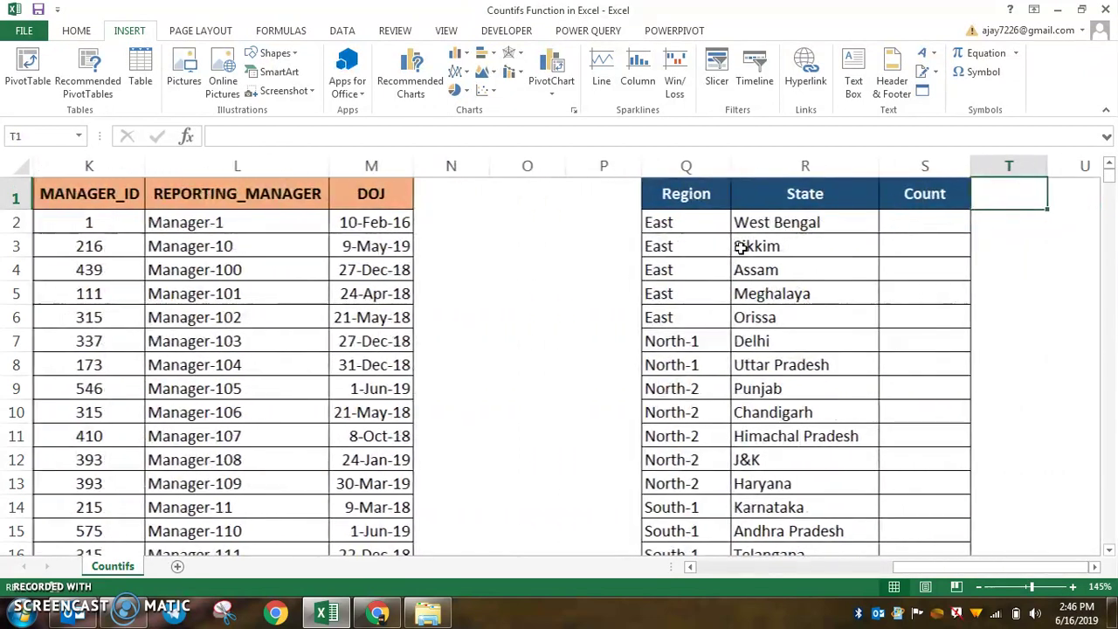
{"action": "key", "text": "Left"}
{"action": "key", "text": "Left"}
{"action": "key", "text": "Left"}
{"action": "key", "text": "Left"}
{"action": "key", "text": "Right"}
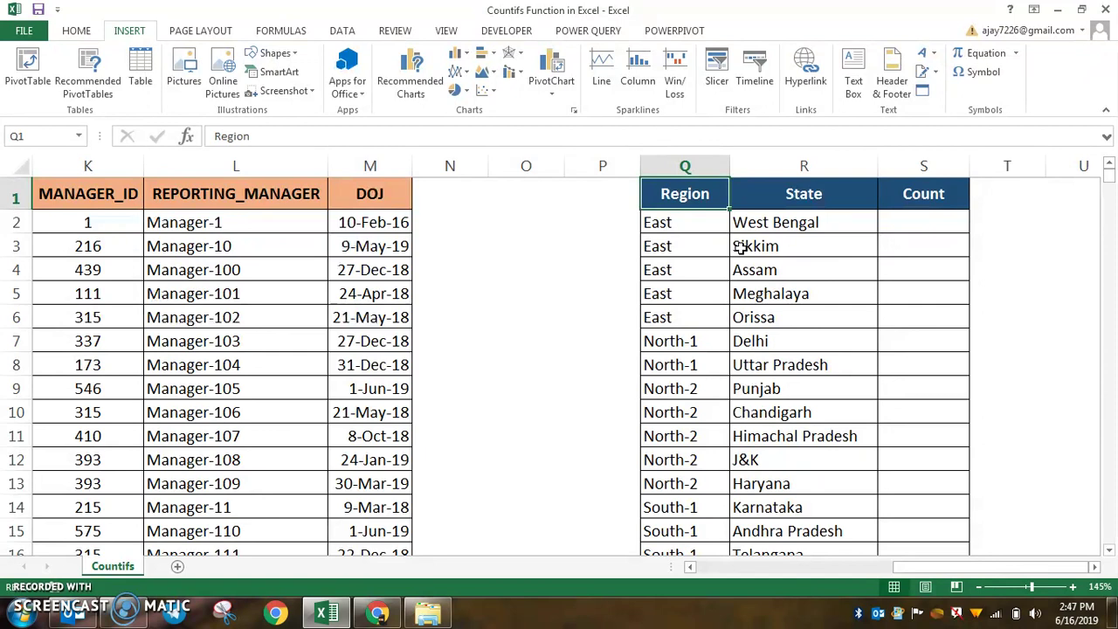
- Examine the employee table's columns one by one, from EMP_CD through REPORTING_MANAGER
{"action": "key", "text": "ctrl+Home"}
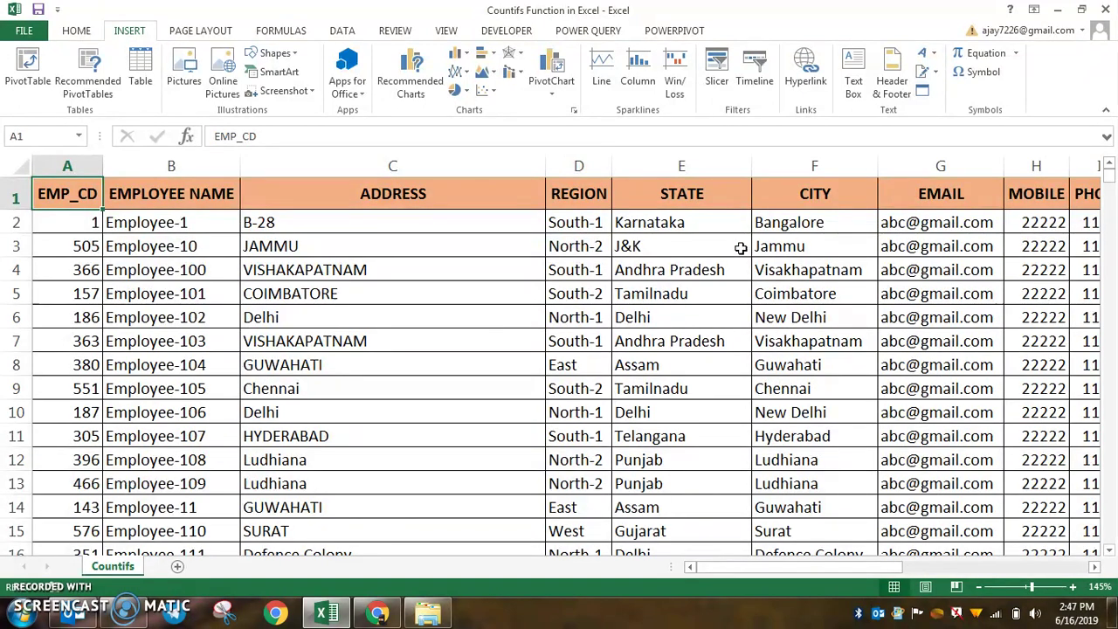
{"action": "key", "text": "Right"}
{"action": "key", "text": "Down"}
{"action": "key", "text": "Down"}
{"action": "key", "text": "Down"}
{"action": "key", "text": "Down"}
{"action": "key", "text": "Down"}
{"action": "key", "text": "Down"}
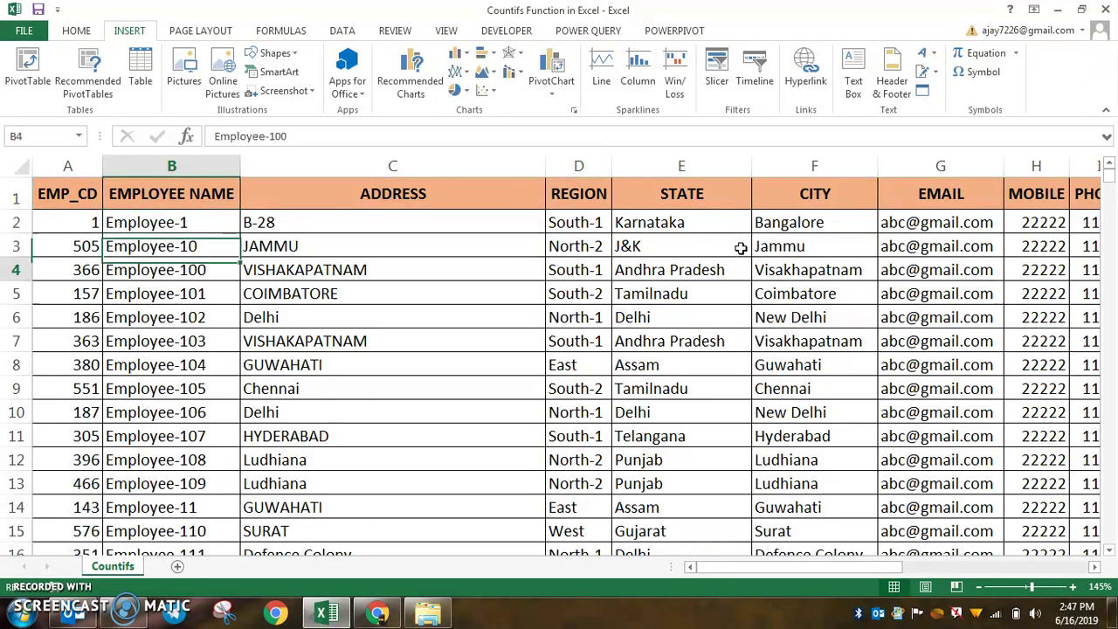
{"action": "key", "text": "ctrl+Up"}
{"action": "key", "text": "Right"}
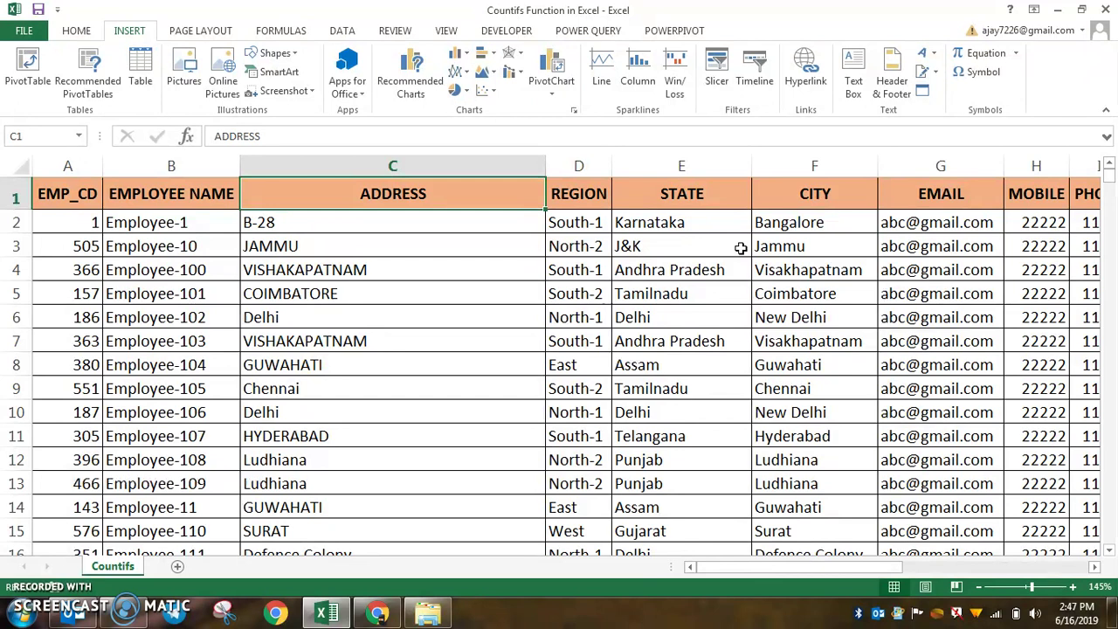
{"action": "key", "text": "Right"}
{"action": "key", "text": "Right"}
{"action": "key", "text": "Right"}
{"action": "key", "text": "Right"}
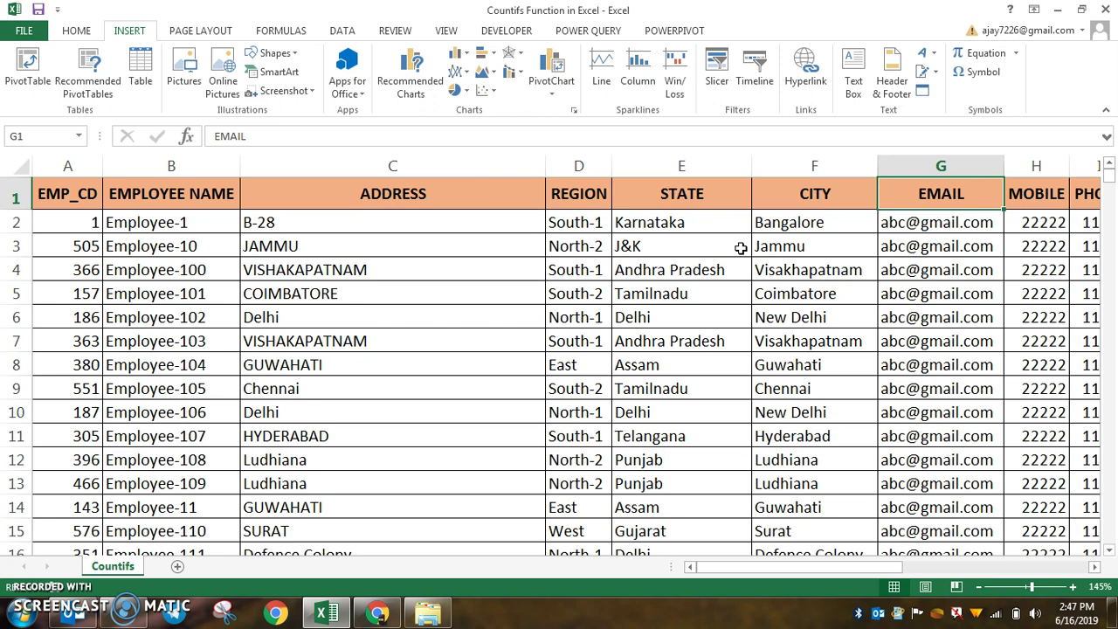
{"action": "key", "text": "Down"}
{"action": "key", "text": "Up"}
{"action": "key", "text": "Right"}
{"action": "key", "text": "Right"}
{"action": "key", "text": "Right"}
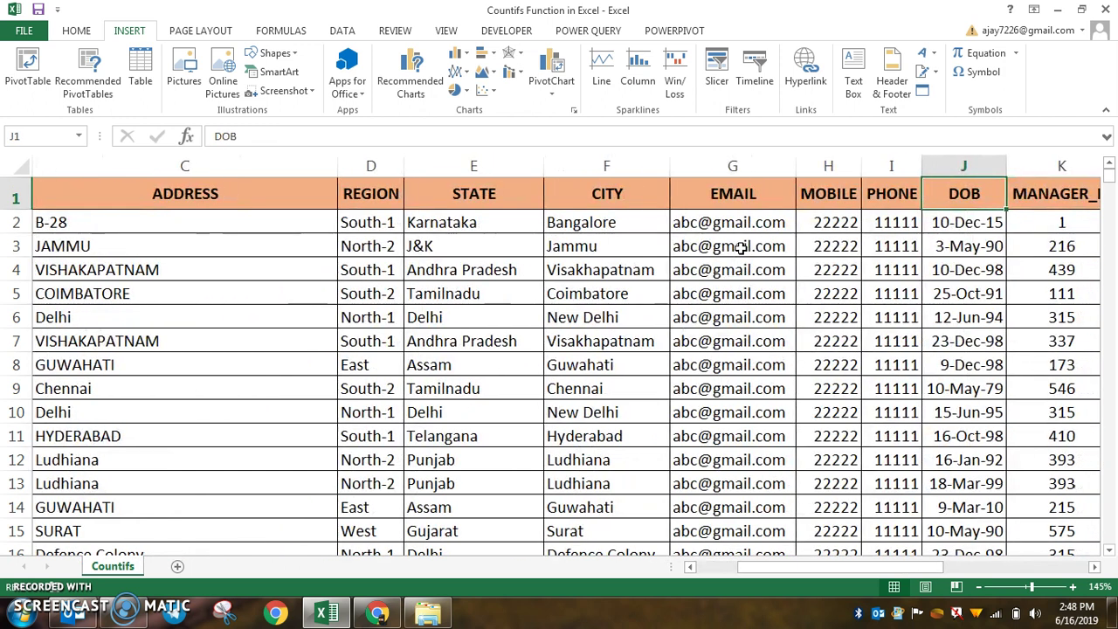
{"action": "key", "text": "Right"}
{"action": "key", "text": "Right"}
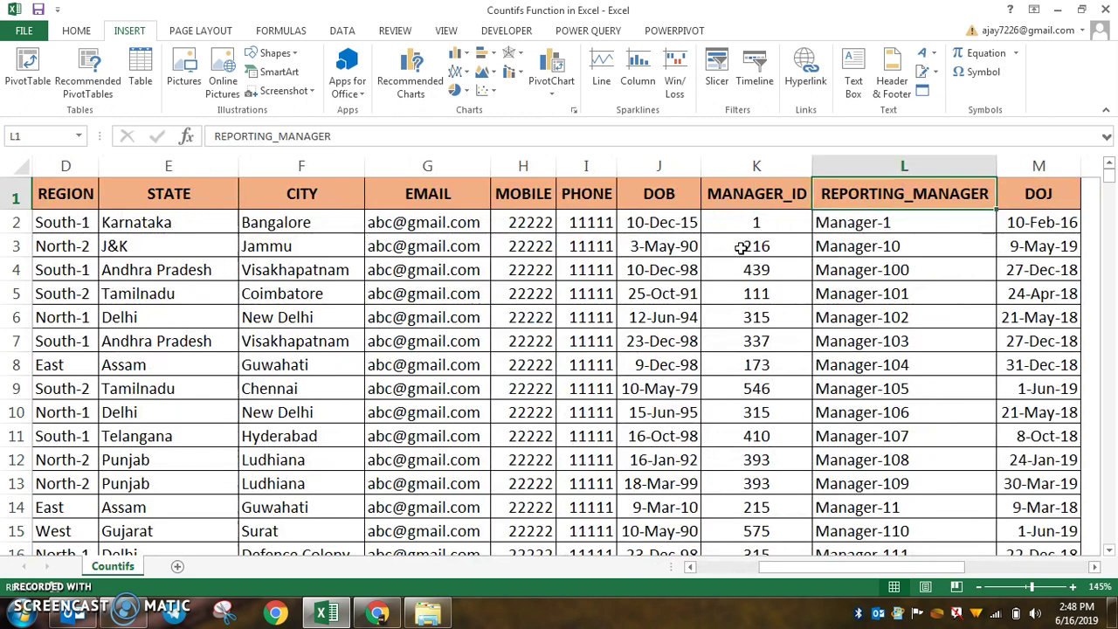
- Return to the first column and look through the employee records further down the sheet
{"action": "key", "text": "Left"}
{"action": "key", "text": "Left"}
{"action": "key", "text": "Left"}
{"action": "key", "text": "Left"}
{"action": "key", "text": "Left"}
{"action": "key", "text": "Left"}
{"action": "key", "text": "Left"}
{"action": "key", "text": "Left"}
{"action": "key", "text": "Left"}
{"action": "key", "text": "Left"}
{"action": "key", "text": "Left"}
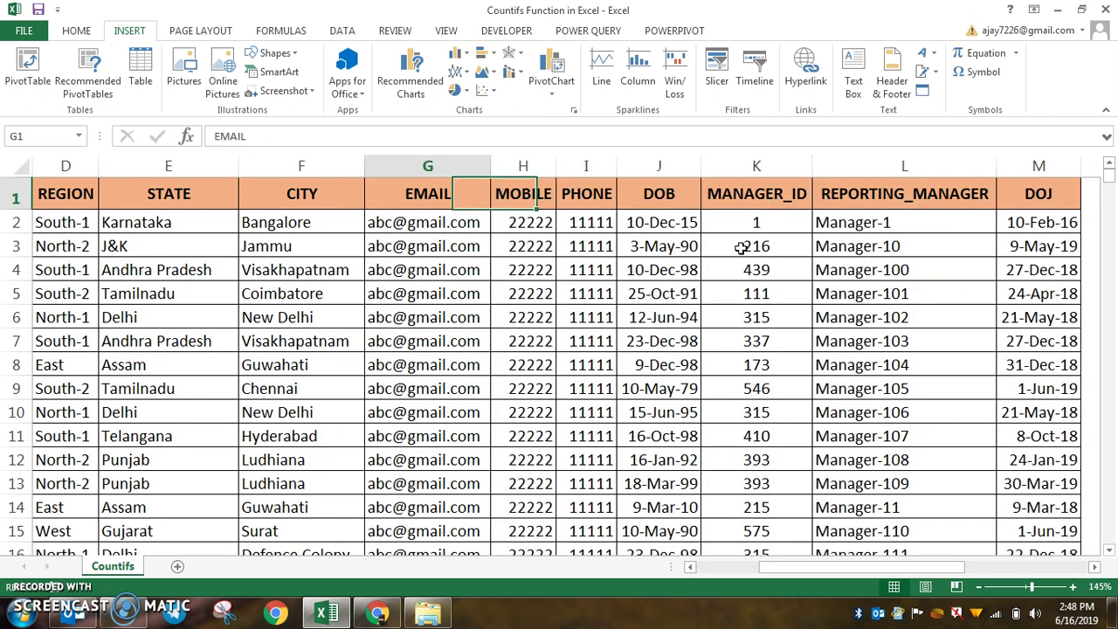
{"action": "scroll", "coordinate": [394, 324], "scroll_direction": "down", "scroll_amount": 10}
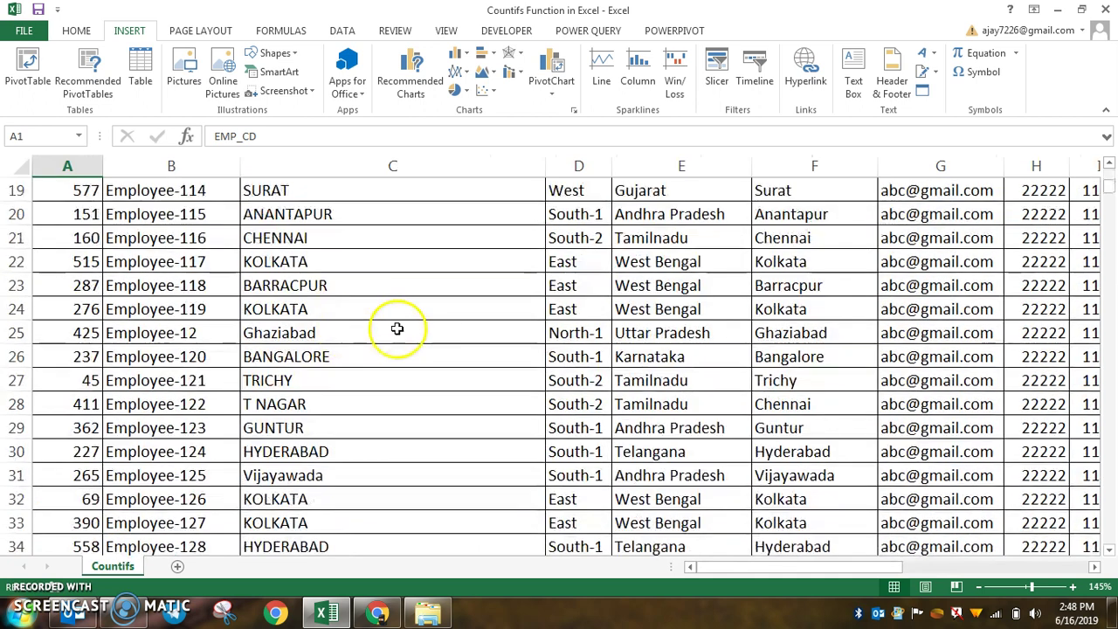
{"action": "scroll", "coordinate": [347, 380], "scroll_direction": "down", "scroll_amount": 7}
{"action": "scroll", "coordinate": [319, 379], "scroll_direction": "up", "scroll_amount": 17}
- Look across the employee table's columns from ADDRESS to the separate summary table beyond DOJ
{"action": "key", "text": "Right"}
{"action": "key", "text": "Right"}
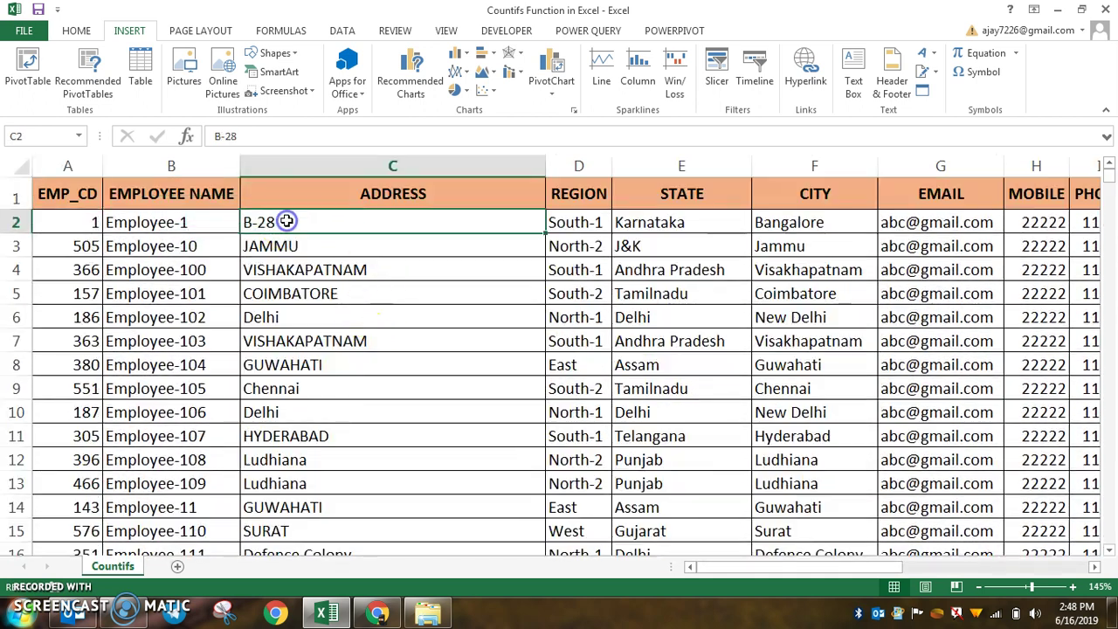
{"action": "key", "text": "Right"}
{"action": "key", "text": "Right"}
{"action": "key", "text": "Right"}
{"action": "key", "text": "Right"}
{"action": "key", "text": "Right"}
{"action": "key", "text": "Right"}
{"action": "key", "text": "Right"}
{"action": "key", "text": "Right"}
{"action": "key", "text": "Right"}
{"action": "key", "text": "Right"}
{"action": "key", "text": "Right"}
{"action": "key", "text": "Right"}
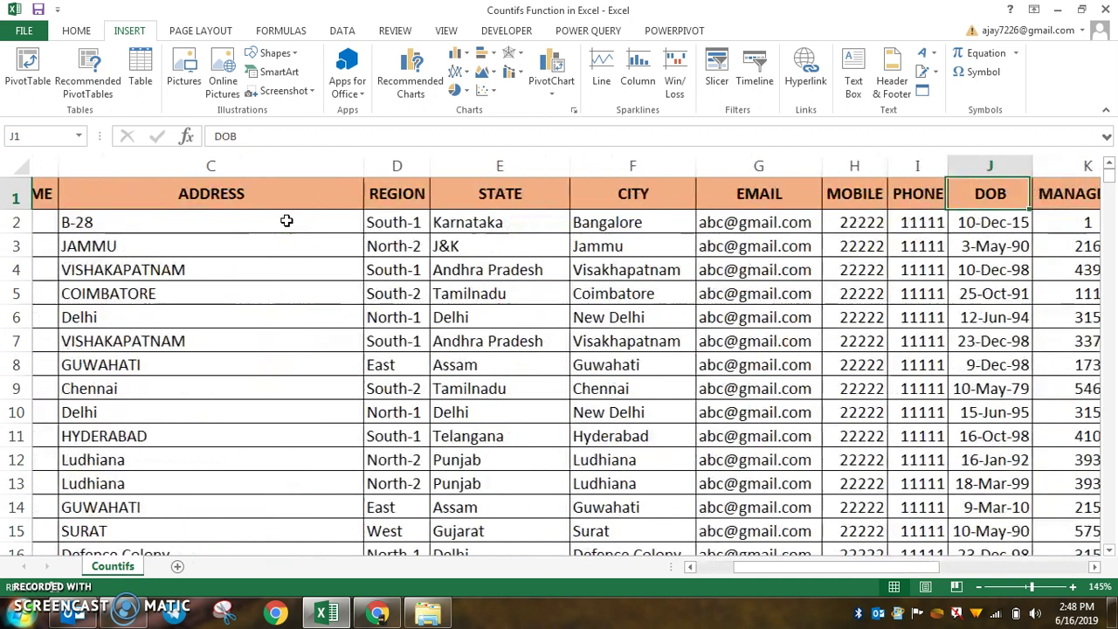
{"action": "key", "text": "Right"}
{"action": "key", "text": "Right"}
{"action": "key", "text": "Right"}
{"action": "key", "text": "Right"}
{"action": "key", "text": "Right"}
{"action": "key", "text": "Right"}
{"action": "key", "text": "Left"}
{"action": "key", "text": "Left"}
{"action": "key", "text": "Left"}
{"action": "key", "text": "Left"}
{"action": "key", "text": "Left"}
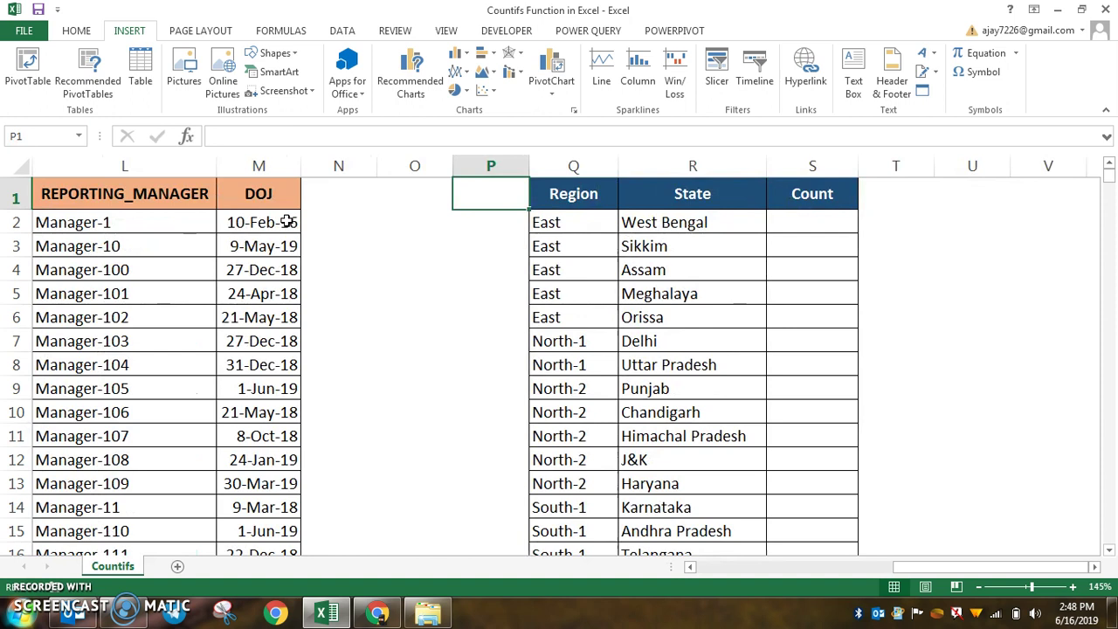
- Examine the region and state entries in the summary table that serve as counting criteria
{"action": "key", "text": "Down"}
{"action": "key", "text": "Right"}
{"action": "key", "text": "Right"}
{"action": "key", "text": "Up"}
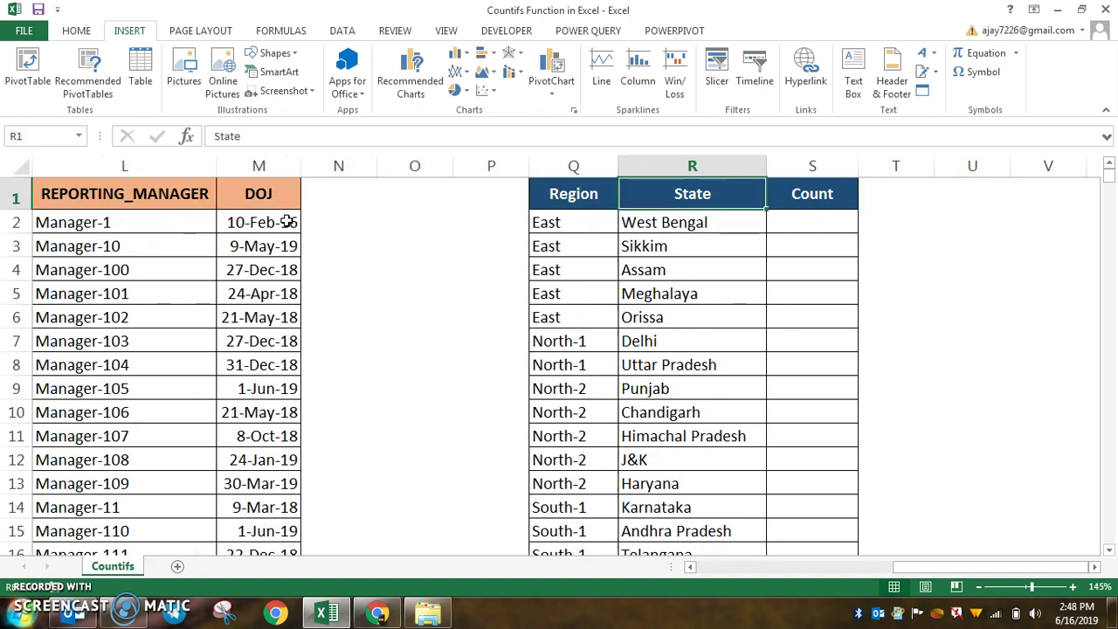
{"action": "key", "text": "Down"}
{"action": "key", "text": "Down"}
{"action": "key", "text": "Down"}
{"action": "key", "text": "Down"}
{"action": "key", "text": "Down"}
{"action": "key", "text": "Down"}
{"action": "key", "text": "Up"}
{"action": "key", "text": "Up"}
{"action": "key", "text": "Up"}
{"action": "key", "text": "Up"}
{"action": "key", "text": "Up"}
{"action": "key", "text": "Up"}
- Start a COUNTIFS formula in cell S2, the first cell under the Count header
{"action": "key", "text": "Right"}
{"action": "key", "text": "Down"}
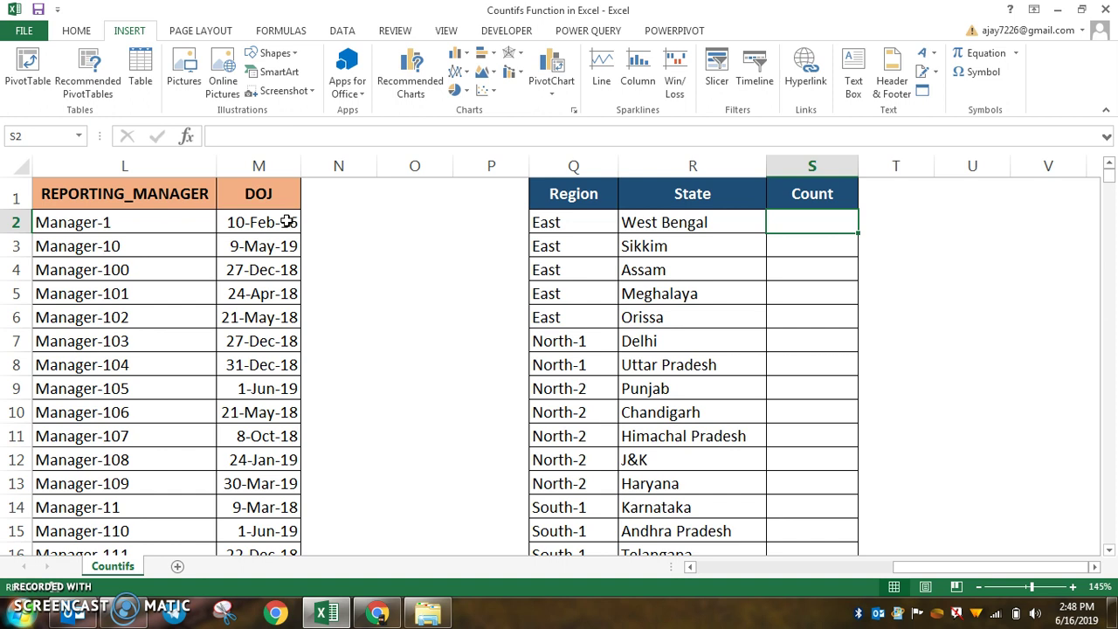
{"action": "type", "text": "=c"}
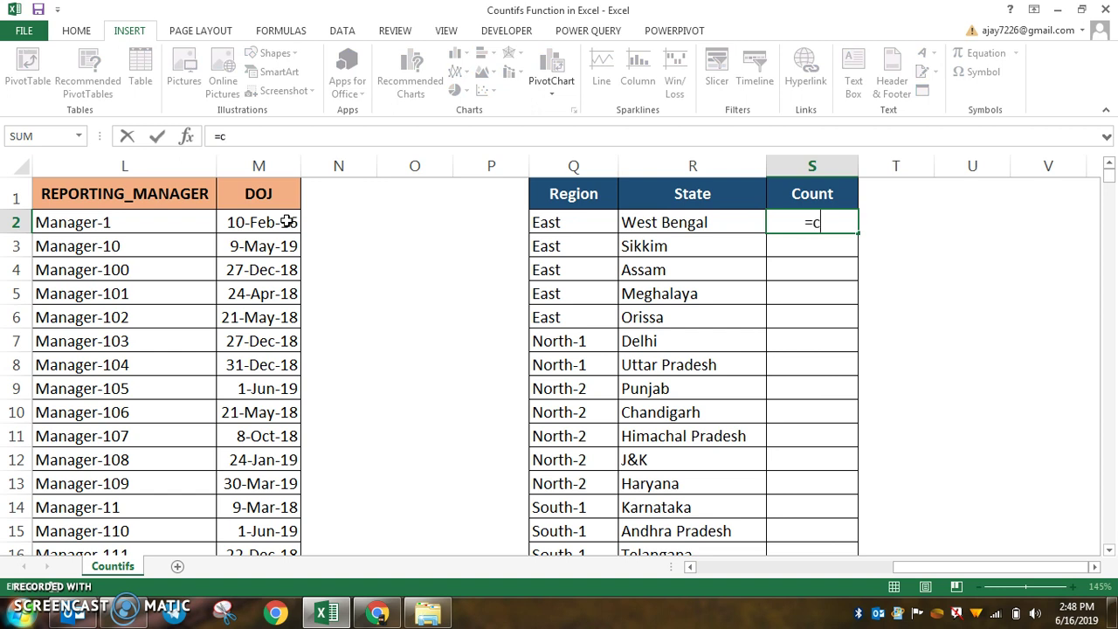
{"action": "type", "text": "ountifs"}
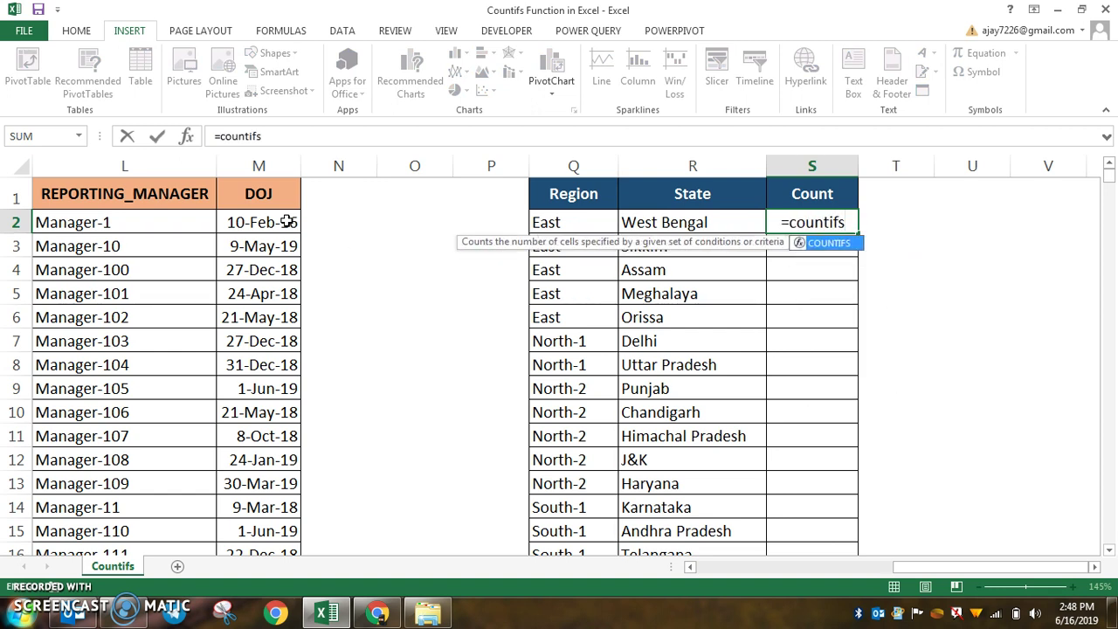
{"action": "key", "text": "BackSpace"}
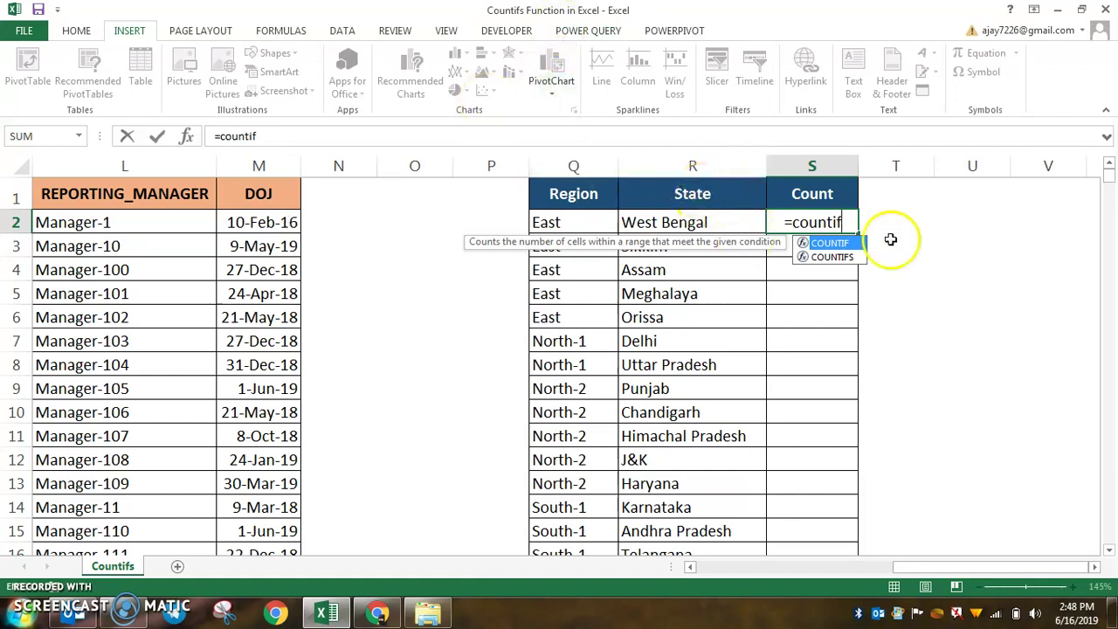
{"action": "key", "text": "Down"}
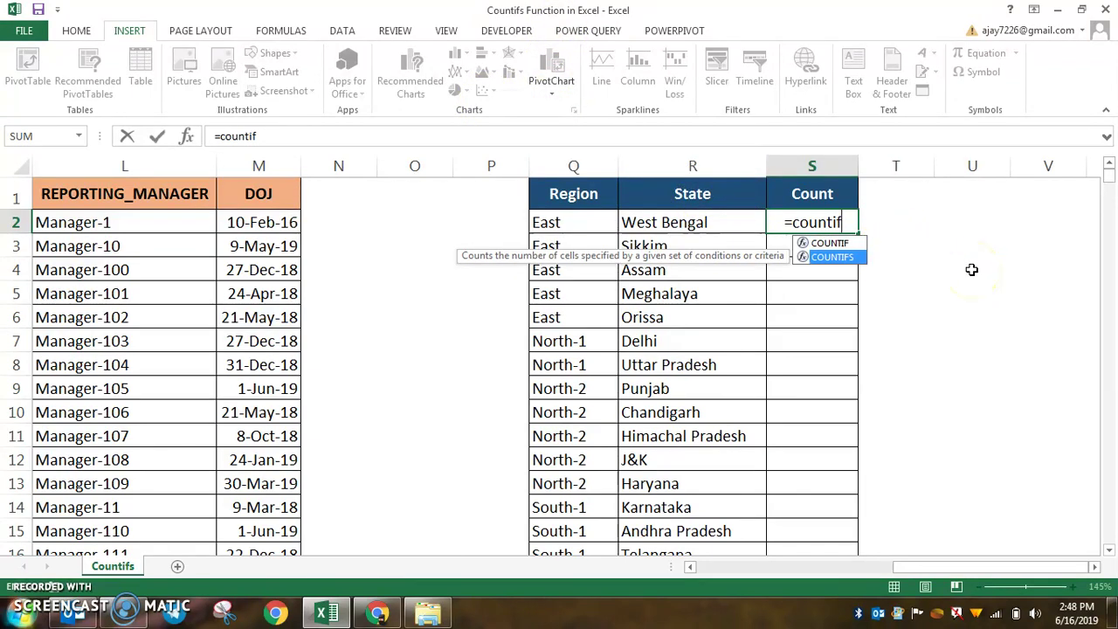
{"action": "key", "text": "Tab"}
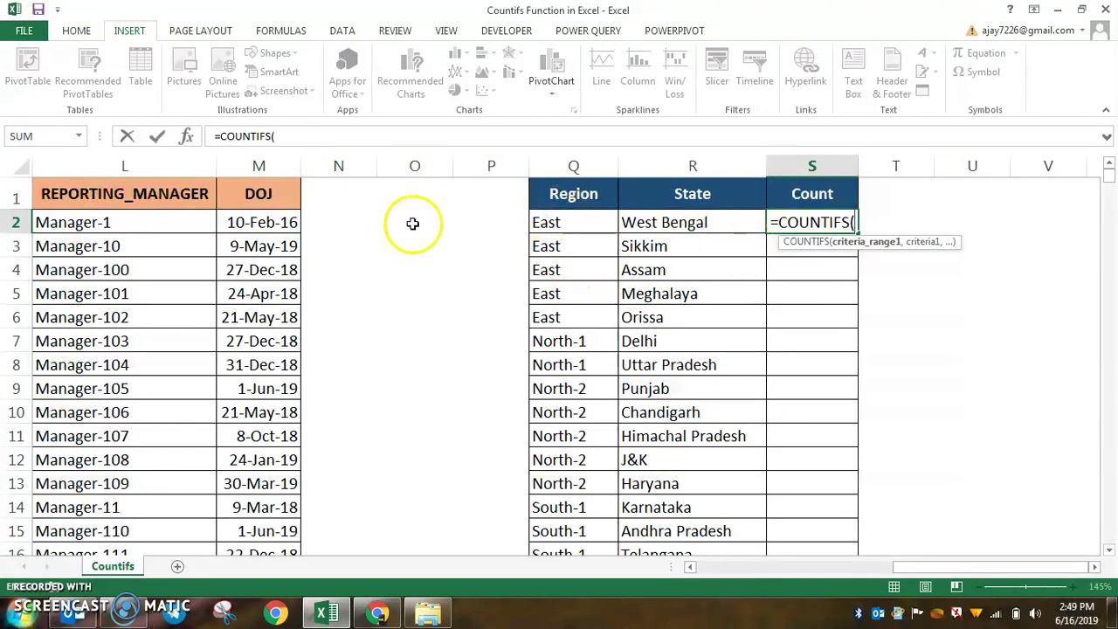
- Set the formula's first criteria range to the employee table's REGION column as the absolute reference $D$1:$D$586
{"action": "left_click", "coordinate": [295, 247]}
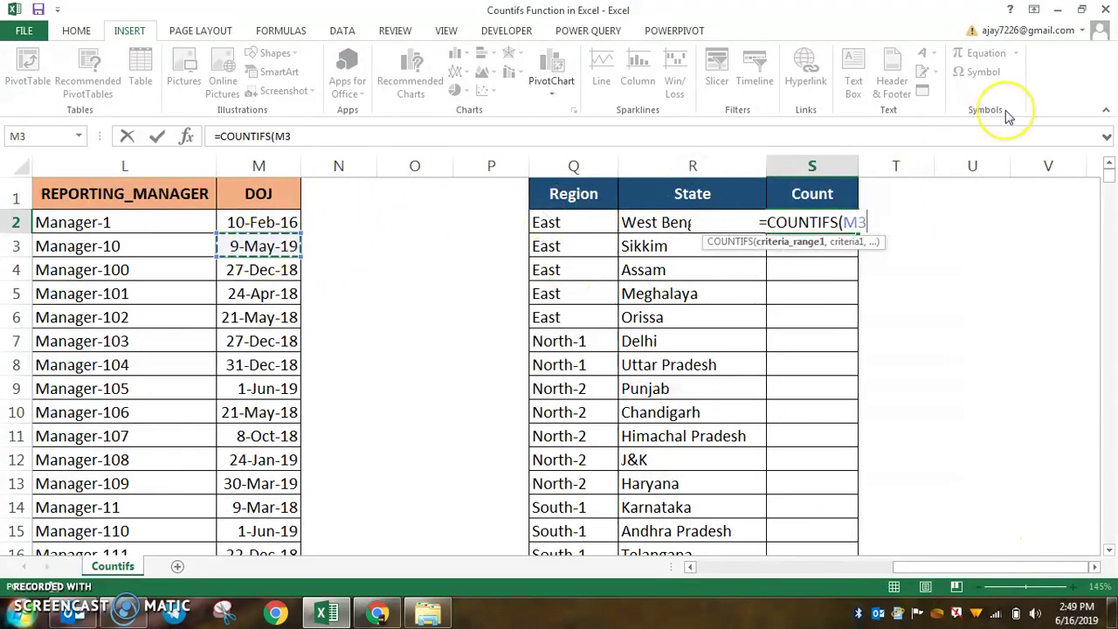
{"action": "key", "text": "ctrl+Home"}
{"action": "key", "text": "Right"}
{"action": "key", "text": "Right"}
{"action": "key", "text": "Right"}
{"action": "key", "text": "Right"}
{"action": "key", "text": "Right"}
{"action": "key", "text": "Right"}
{"action": "key", "text": "Left"}
{"action": "key", "text": "Left"}
{"action": "key", "text": "Left"}
{"action": "key", "text": "Left"}
{"action": "key", "text": "Right"}
{"action": "key", "text": "ctrl+shift+Down"}
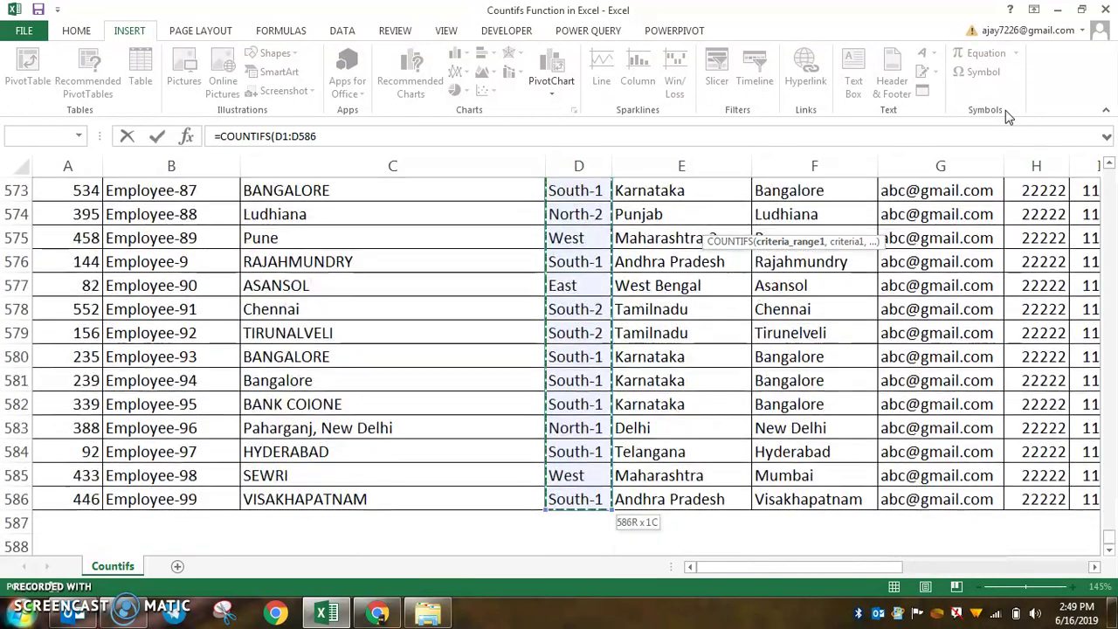
{"action": "key", "text": "F4"}
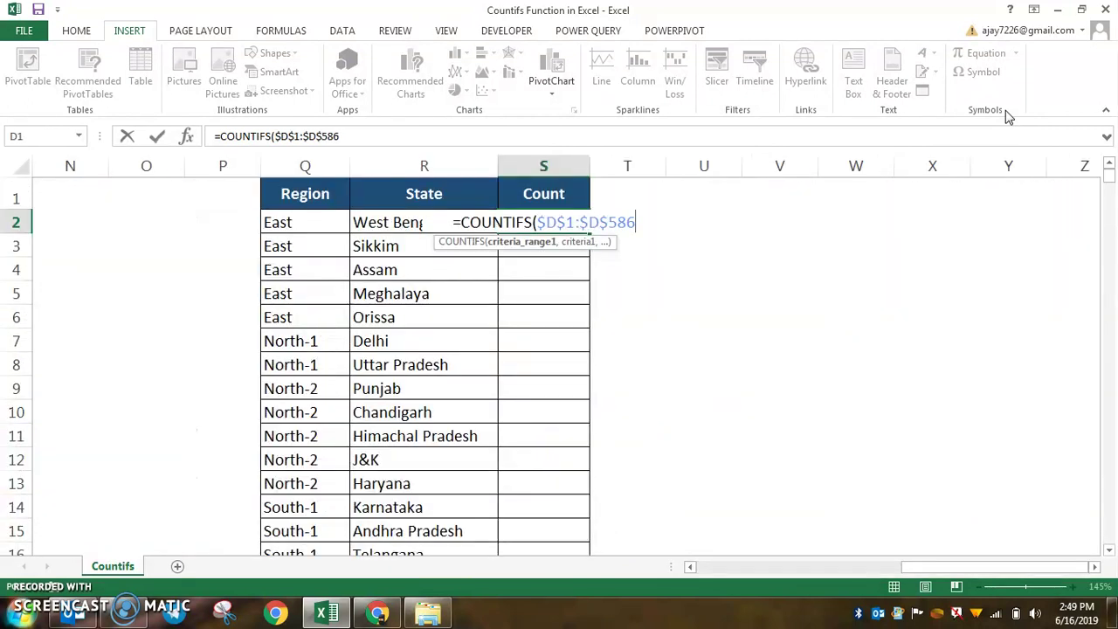
{"action": "type", "text": ","}
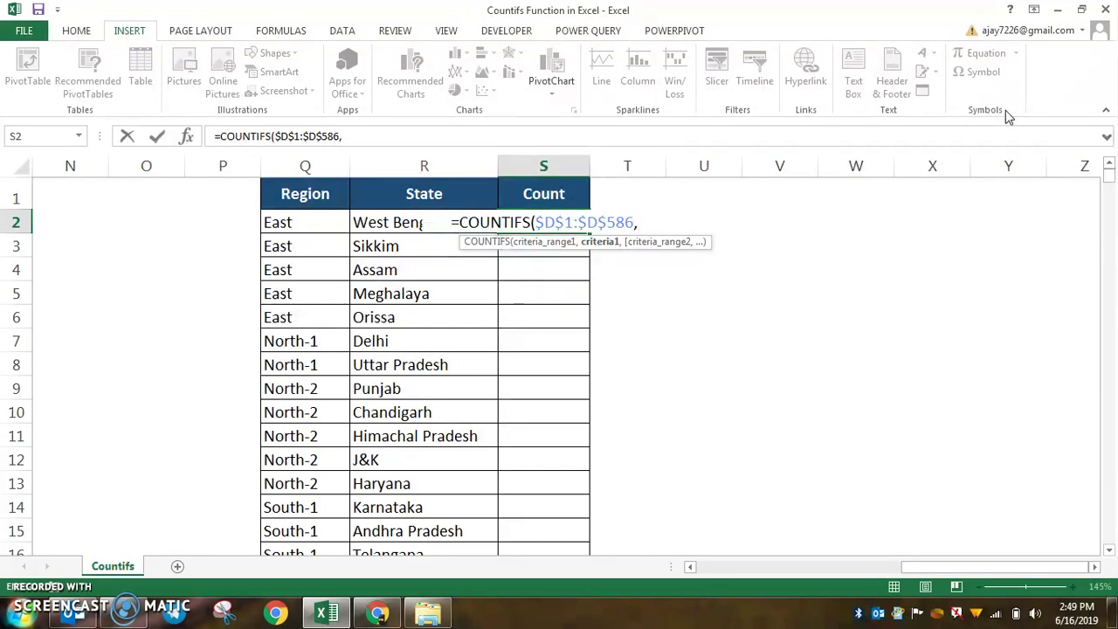
- Set the first criterion to the region in the same row, with only the column locked as $Q2
{"action": "key", "text": "Left"}
{"action": "key", "text": "Left"}
{"action": "key", "text": "Left"}
{"action": "key", "text": "Right"}
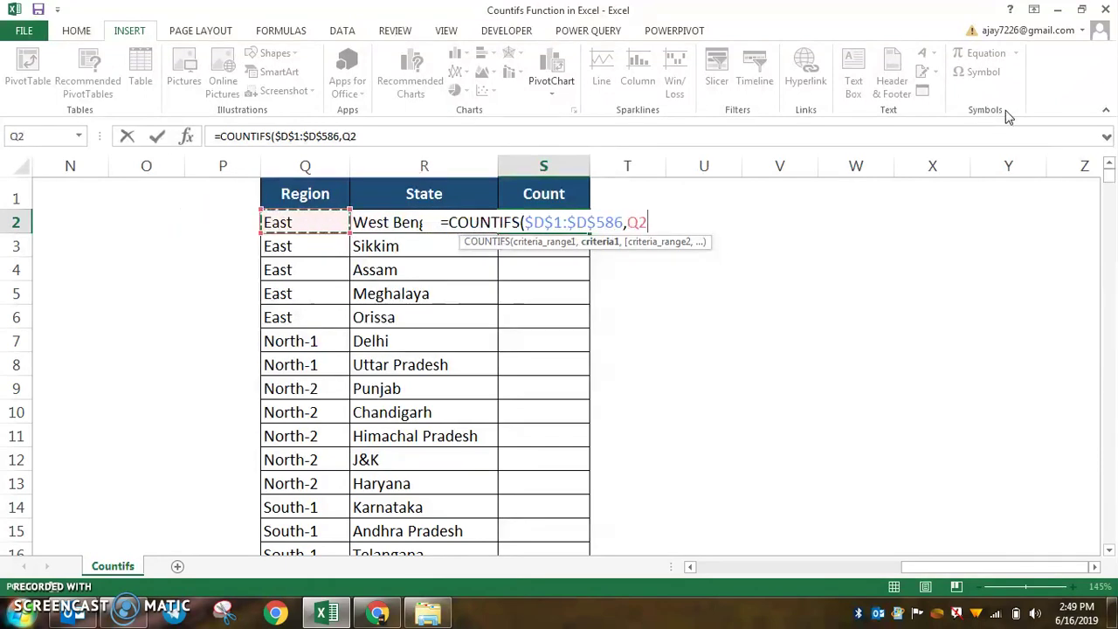
{"action": "key", "text": "F4"}
{"action": "key", "text": "F4"}
{"action": "key", "text": "F4"}
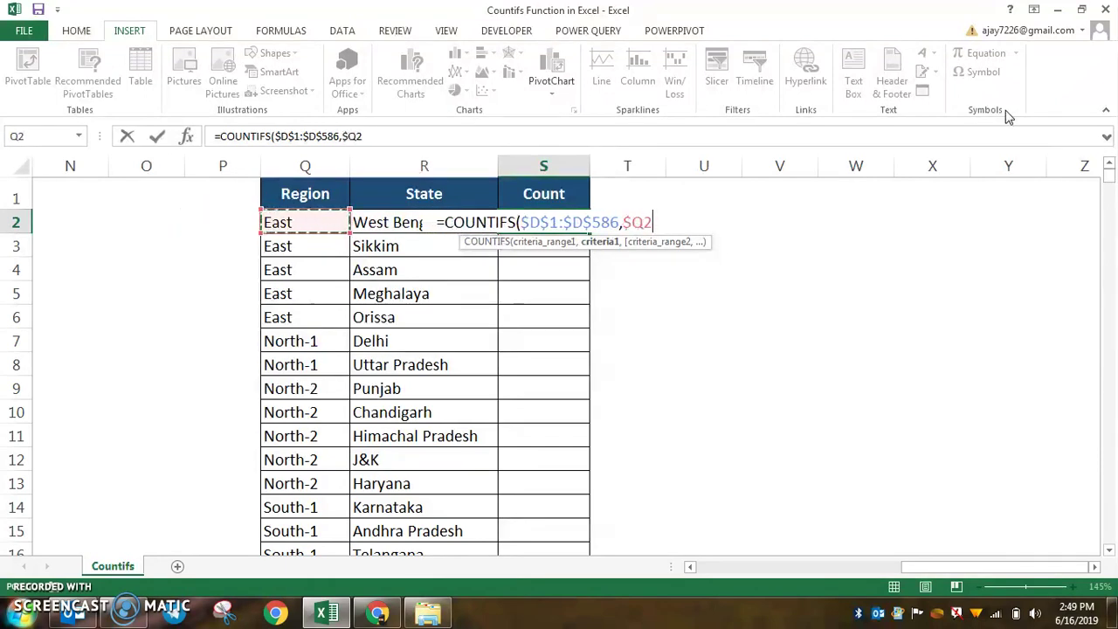
{"action": "type", "text": ","}
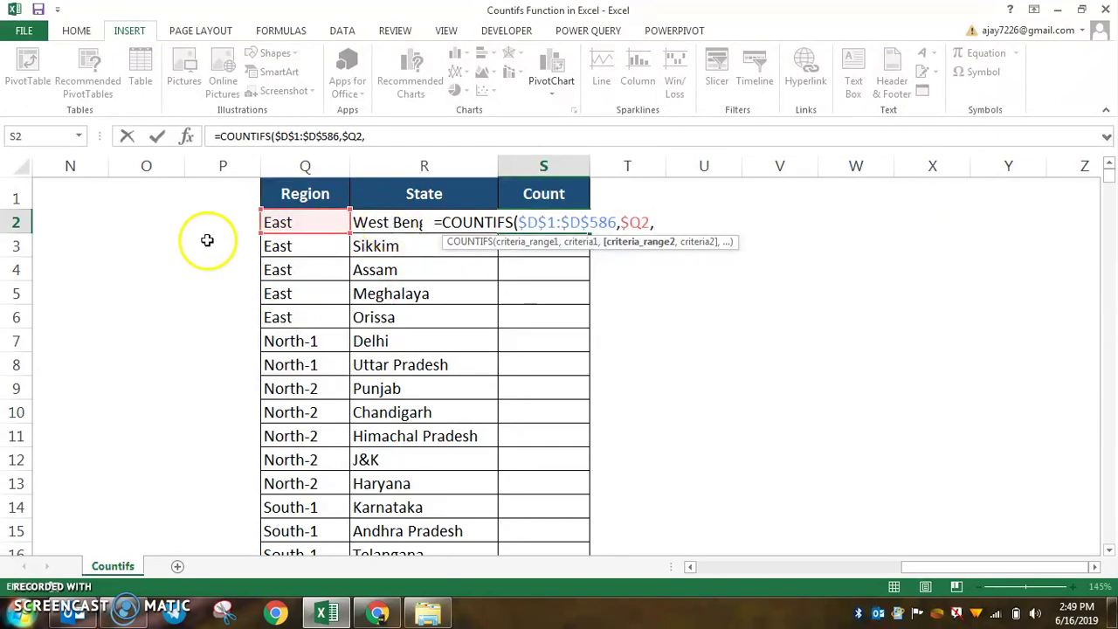
- Set the second criteria range to the employee table's STATE column as the absolute reference $E$1:$E$586
{"action": "left_click", "coordinate": [214, 224]}
{"action": "key", "text": "ctrl+Left"}
{"action": "key", "text": "ctrl+Left"}
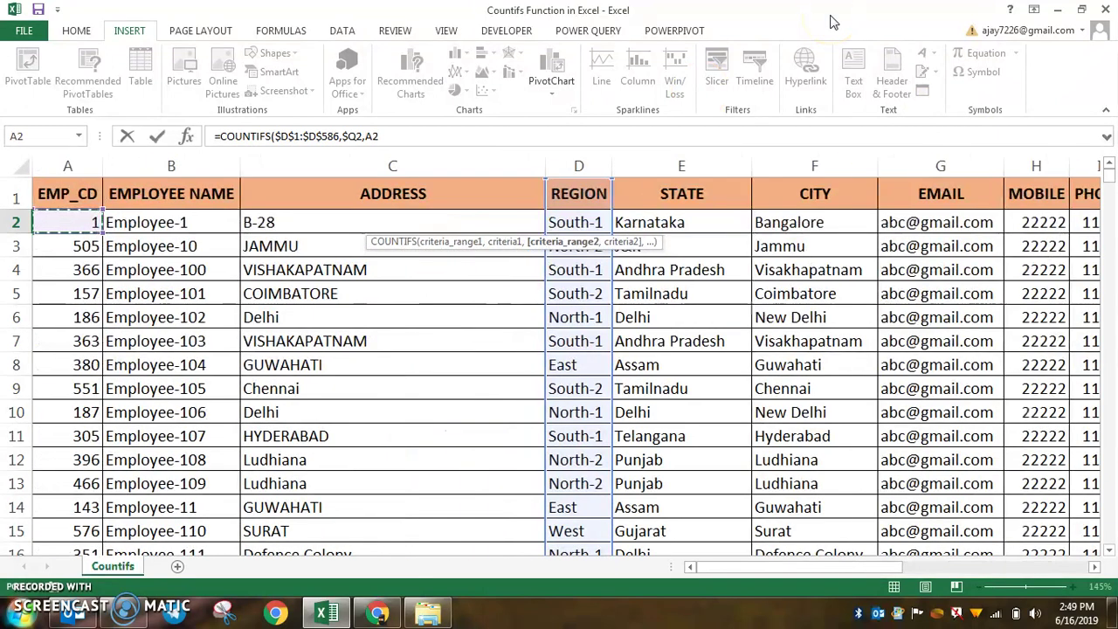
{"action": "key", "text": "Up"}
{"action": "key", "text": "Right"}
{"action": "key", "text": "Right"}
{"action": "key", "text": "Right"}
{"action": "key", "text": "Right"}
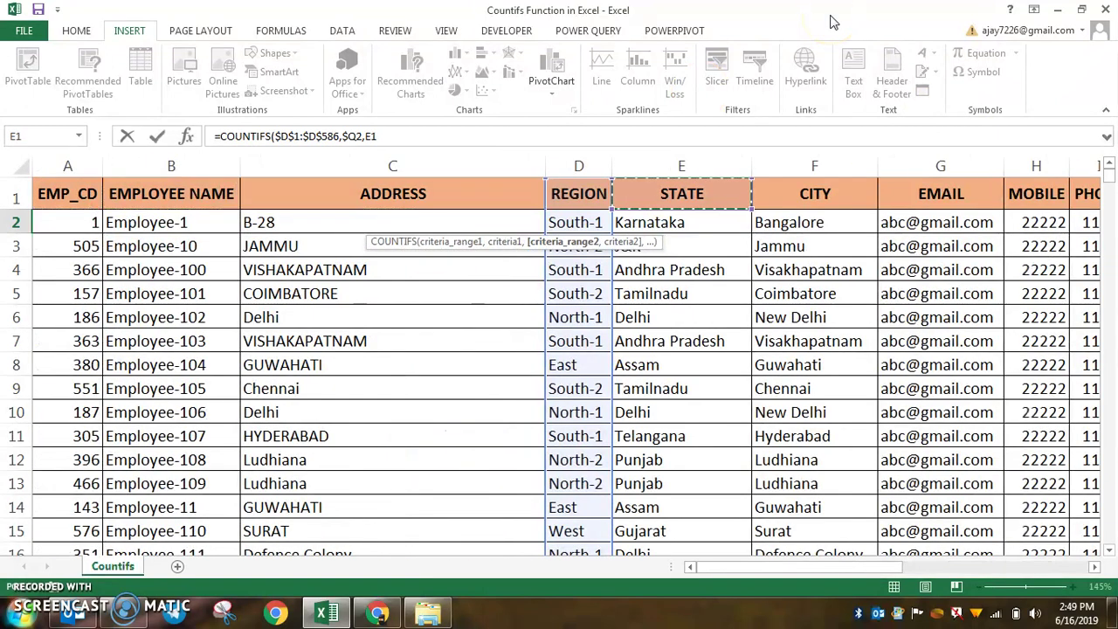
{"action": "key", "text": "ctrl+shift+Down"}
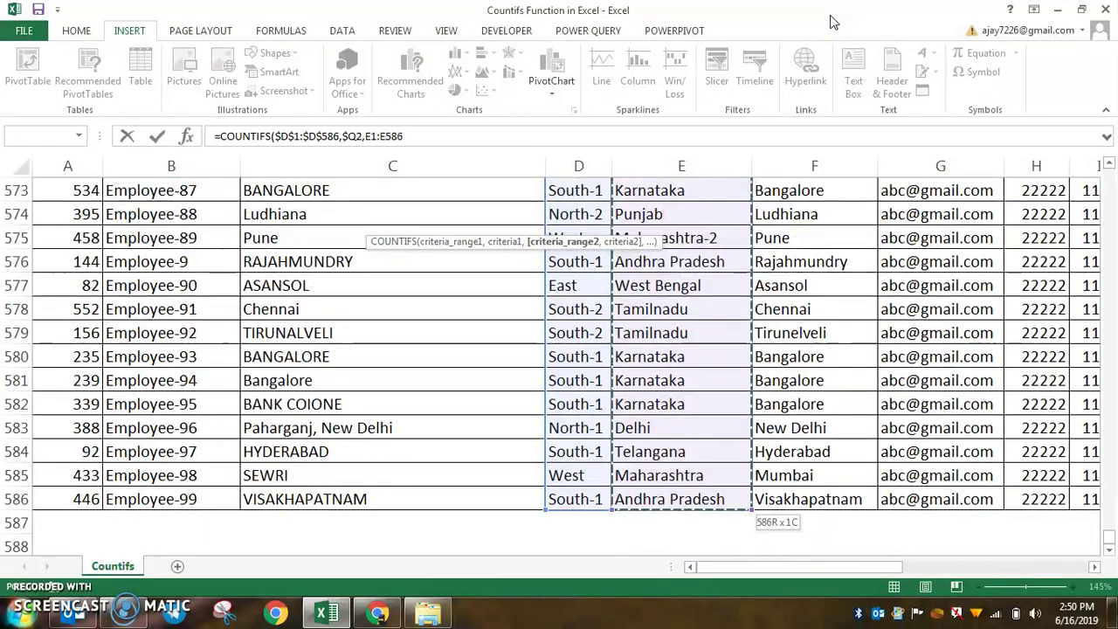
{"action": "key", "text": "F4"}
{"action": "type", "text": ","}
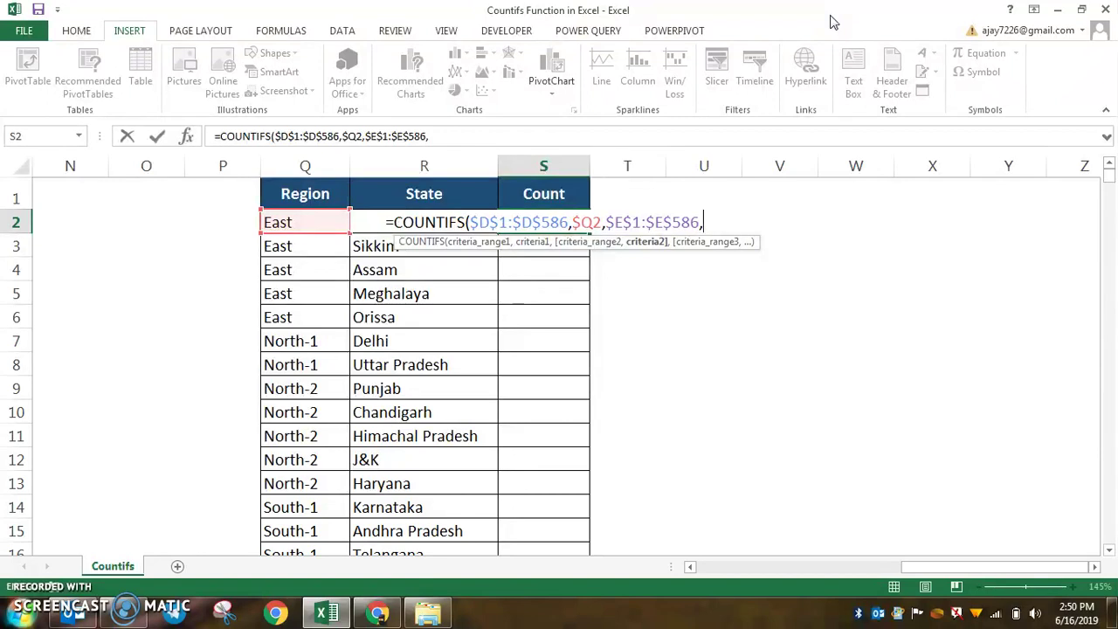
- Set the second criterion to the state in the same row, with only the column locked as $R2
{"action": "key", "text": "Left"}
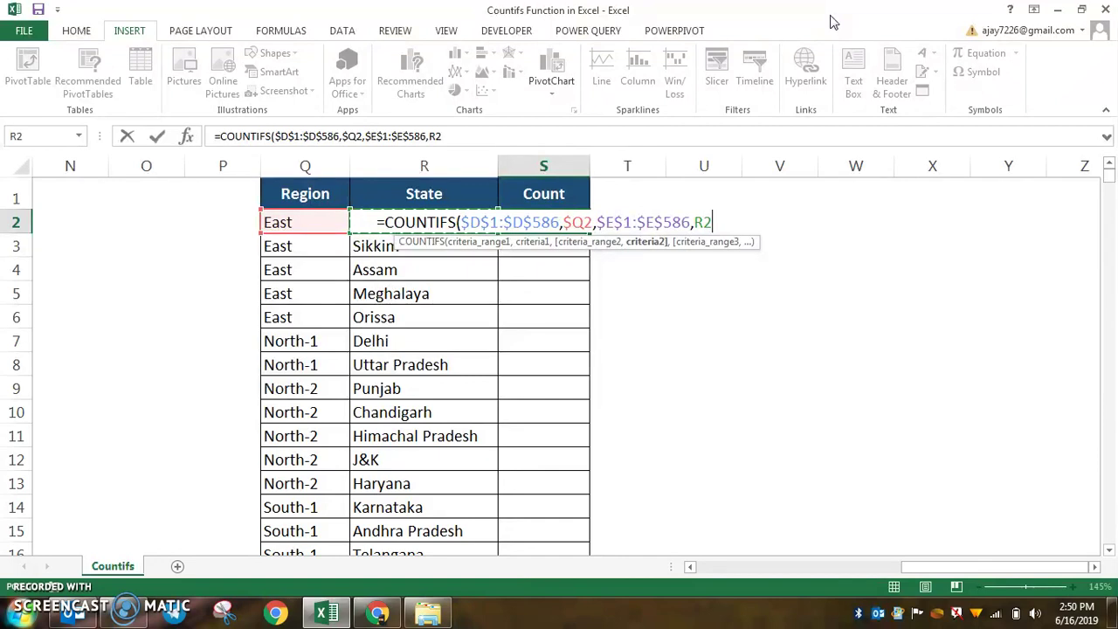
{"action": "key", "text": "F4"}
{"action": "key", "text": "F4"}
{"action": "key", "text": "F4"}
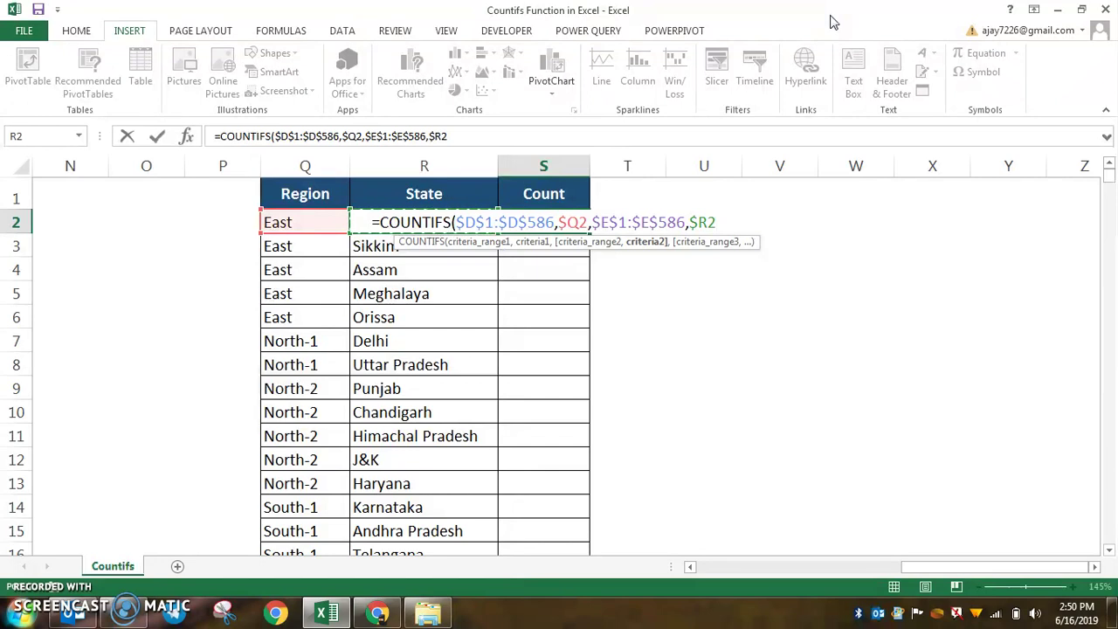
- Close the COUNTIFS formula's parenthesis and enter it in the first Count cell, S2
{"action": "type", "text": ")"}
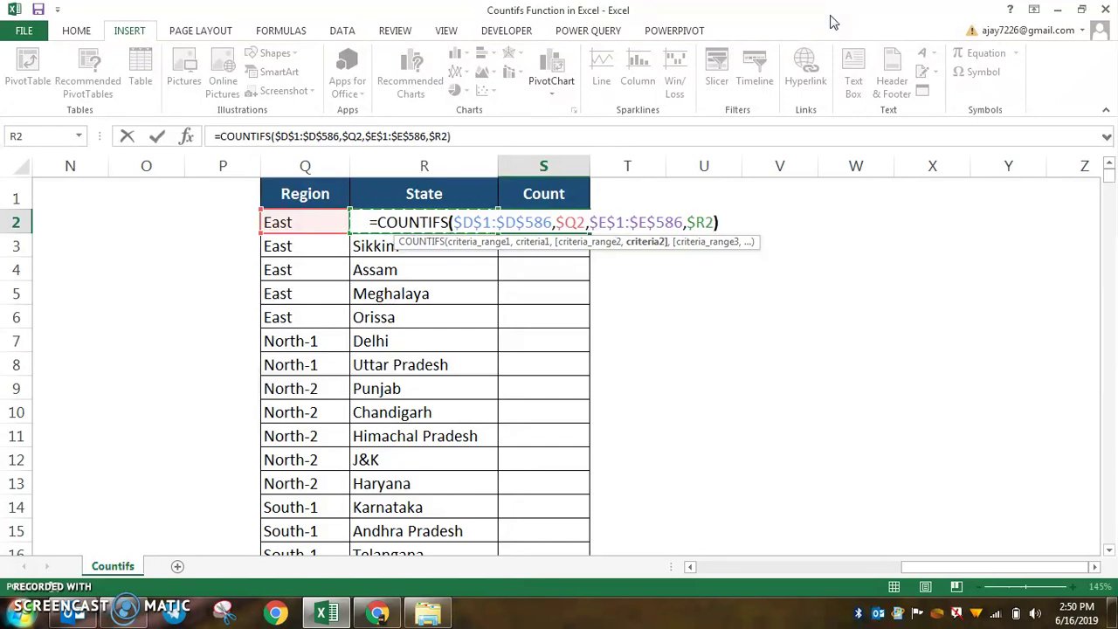
{"action": "key", "text": "Return"}
{"action": "key", "text": "Up"}
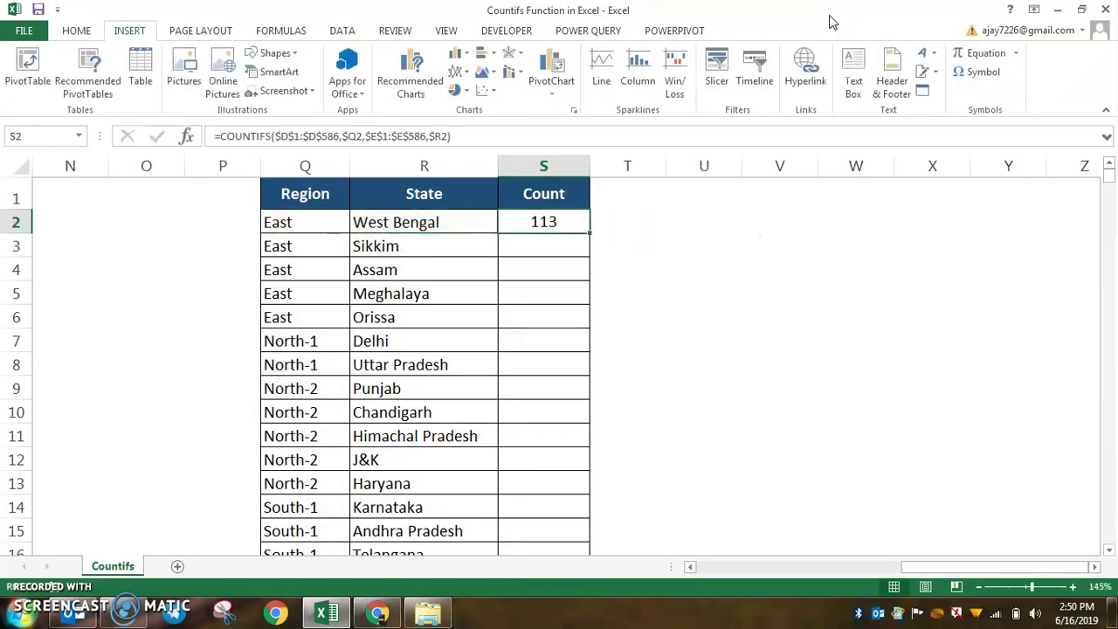
- Copy the COUNTIFS formula from S2 down the Count column through S21, the Gujarat row
{"action": "key", "text": "ctrl+c"}
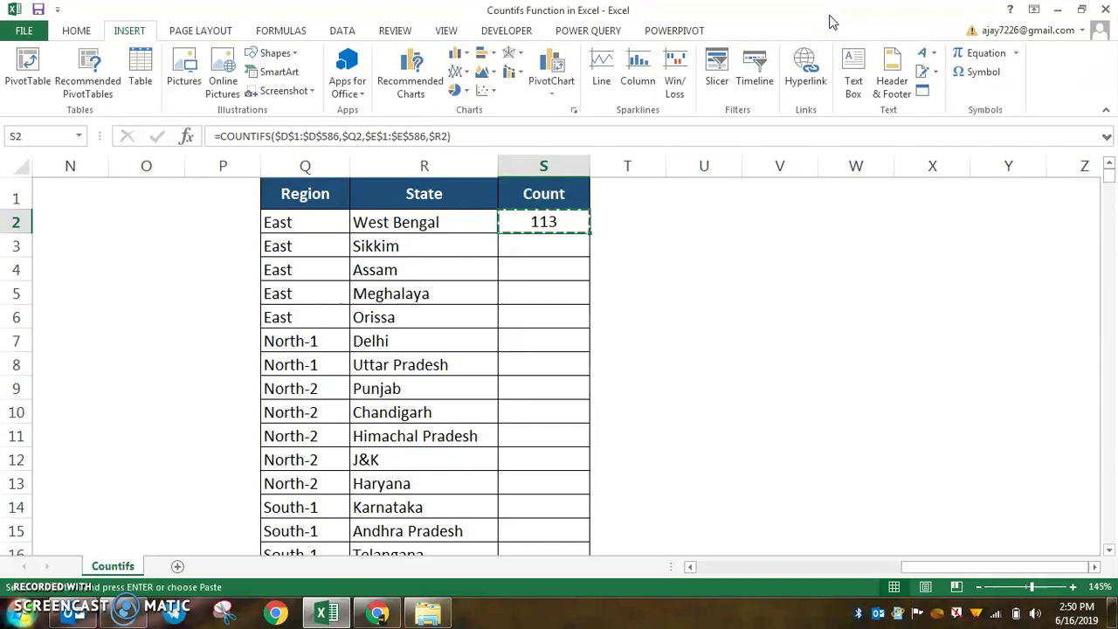
{"action": "key", "text": "shift+Down"}
{"action": "key", "text": "shift+Down"}
{"action": "key", "text": "shift+Down"}
{"action": "key", "text": "shift+Down"}
{"action": "key", "text": "shift+Down"}
{"action": "key", "text": "shift+Down"}
{"action": "key", "text": "shift+Down"}
{"action": "key", "text": "shift+Down"}
{"action": "key", "text": "shift+Down"}
{"action": "key", "text": "shift+Down"}
{"action": "key", "text": "shift+Down"}
{"action": "key", "text": "shift+Down"}
{"action": "key", "text": "shift+Down"}
{"action": "key", "text": "shift+Down"}
{"action": "key", "text": "shift+Down"}
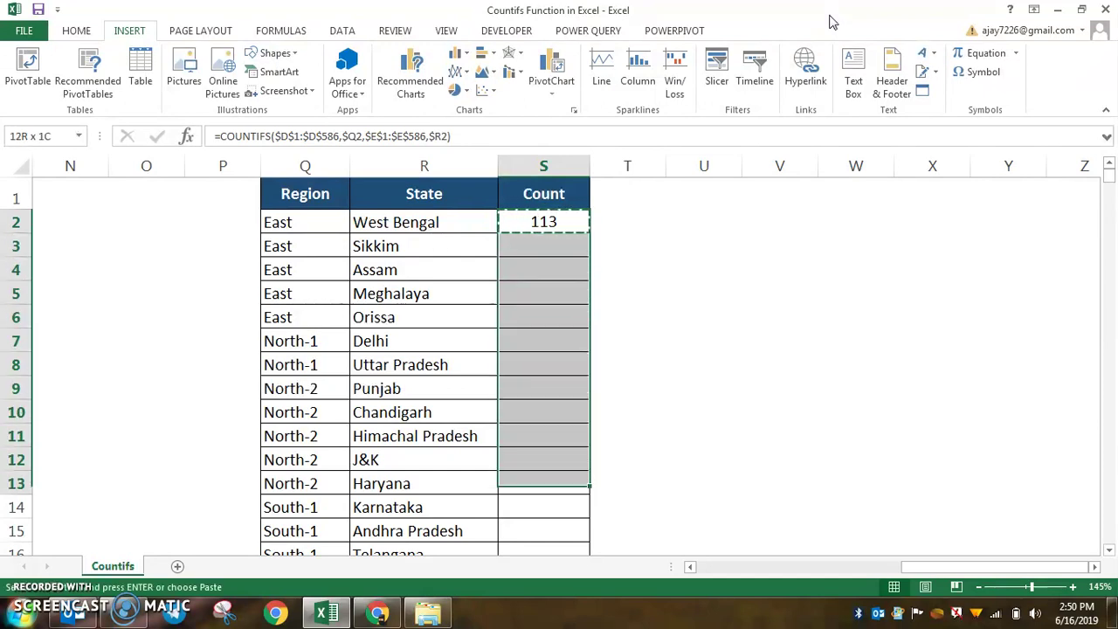
{"action": "key", "text": "shift+Down"}
{"action": "key", "text": "shift+Down"}
{"action": "key", "text": "shift+Down"}
{"action": "key", "text": "shift+Down"}
{"action": "key", "text": "shift+Down"}
{"action": "key", "text": "shift+Down"}
{"action": "key", "text": "shift+Down"}
{"action": "key", "text": "shift+Down"}
{"action": "key", "text": "shift+Down"}
{"action": "key", "text": "shift+Down"}
{"action": "key", "text": "shift+Down"}
{"action": "key", "text": "shift+Down"}
{"action": "key", "text": "shift+Down"}
{"action": "key", "text": "shift+Up"}
{"action": "key", "text": "shift+Up"}
{"action": "key", "text": "shift+Up"}
{"action": "key", "text": "shift+Up"}
{"action": "key", "text": "shift+Up"}
{"action": "key", "text": "shift+Up"}
{"action": "key", "text": "shift+Up"}
{"action": "key", "text": "shift+Up"}
{"action": "key", "text": "shift+Up"}
{"action": "key", "text": "shift+Up"}
{"action": "key", "text": "shift+Up"}
{"action": "key", "text": "shift+Up"}
{"action": "key", "text": "shift+Up"}
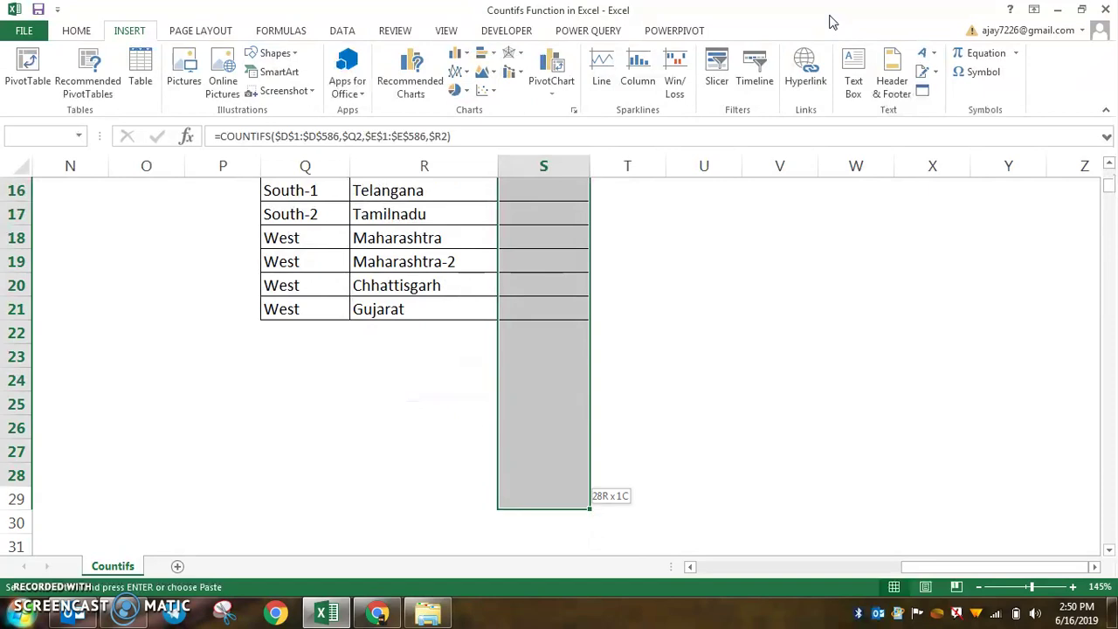
{"action": "key", "text": "shift+Down"}
{"action": "key", "text": "shift+Down"}
{"action": "key", "text": "shift+Down"}
{"action": "key", "text": "shift+Down"}
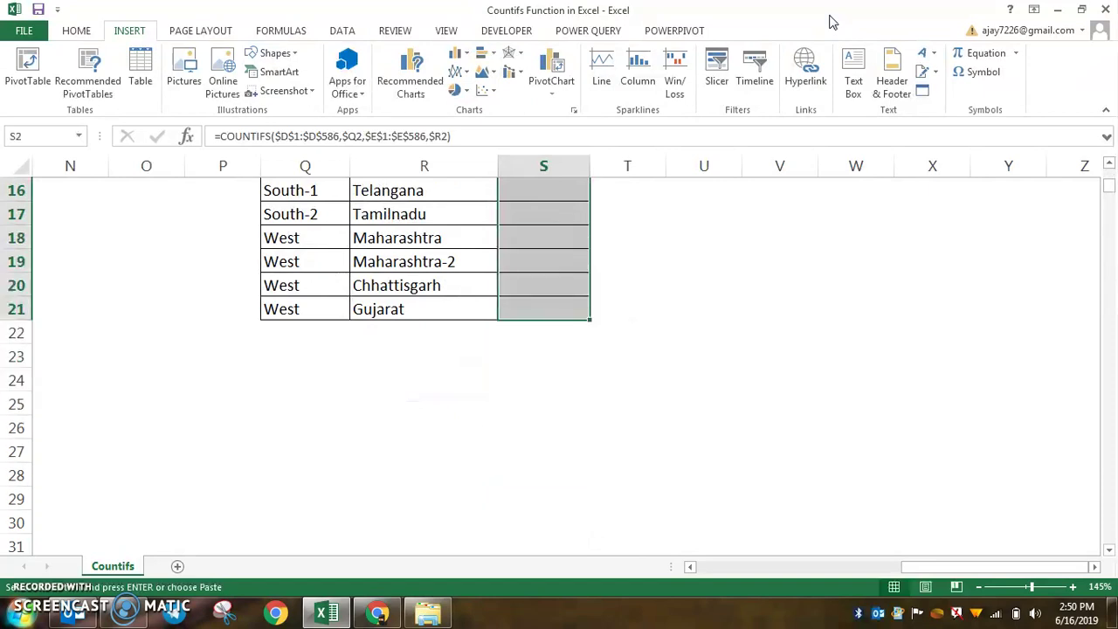
{"action": "key", "text": "ctrl+v"}
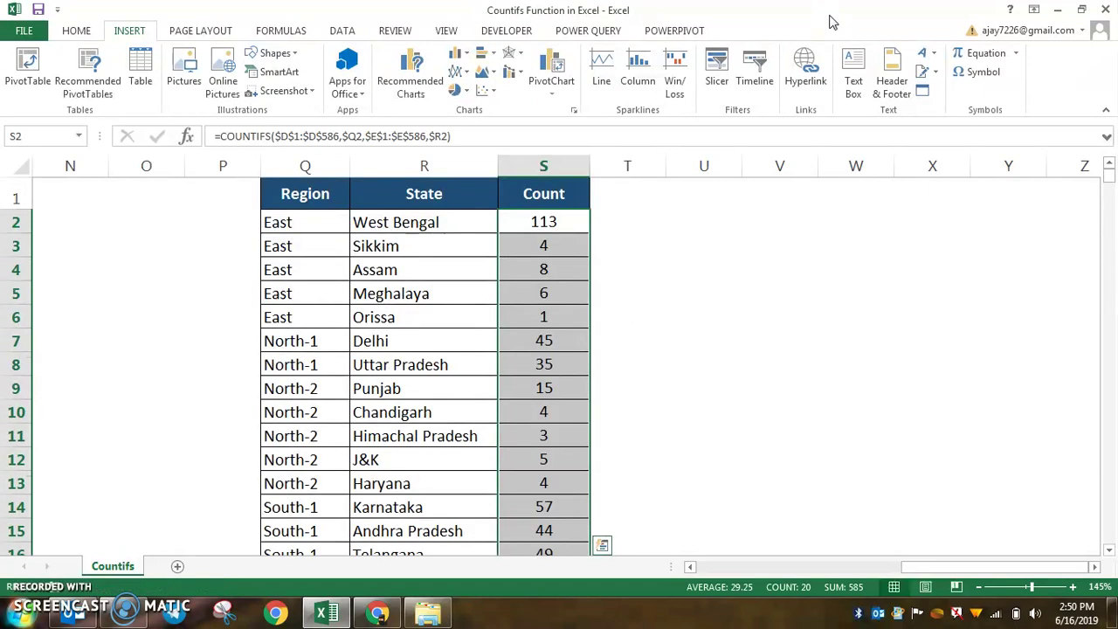
{"action": "key", "text": "Escape"}
{"action": "key", "text": "Up"}
{"action": "key", "text": "Left"}
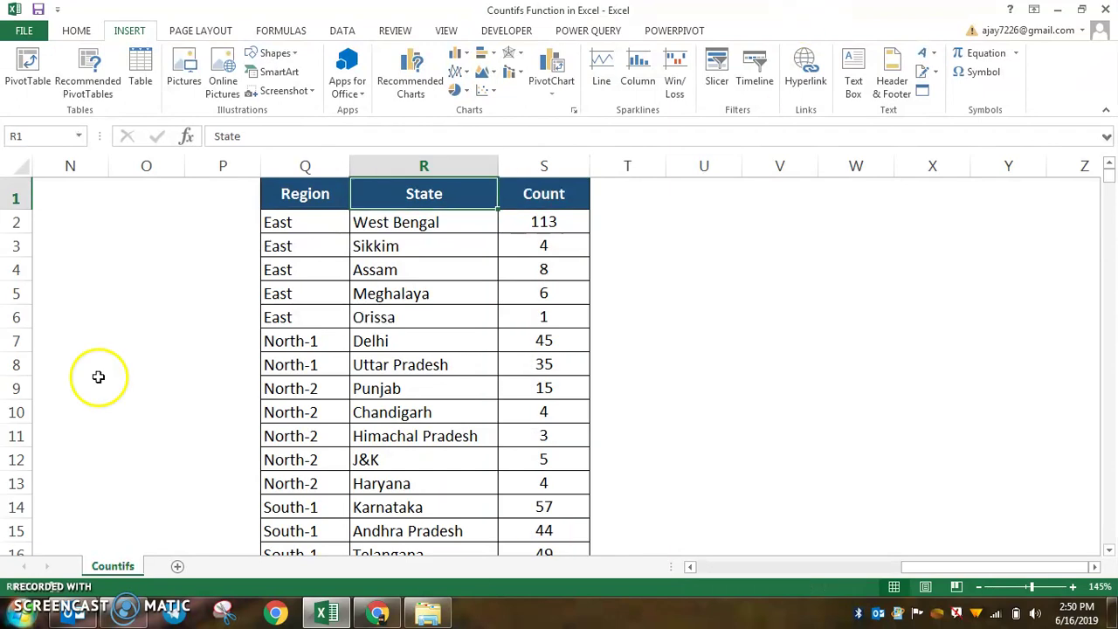
- Review the filled Count column for all region and state combinations, including the North-1 Uttar Pradesh row
{"action": "scroll", "coordinate": [411, 288], "scroll_direction": "down", "scroll_amount": 2}
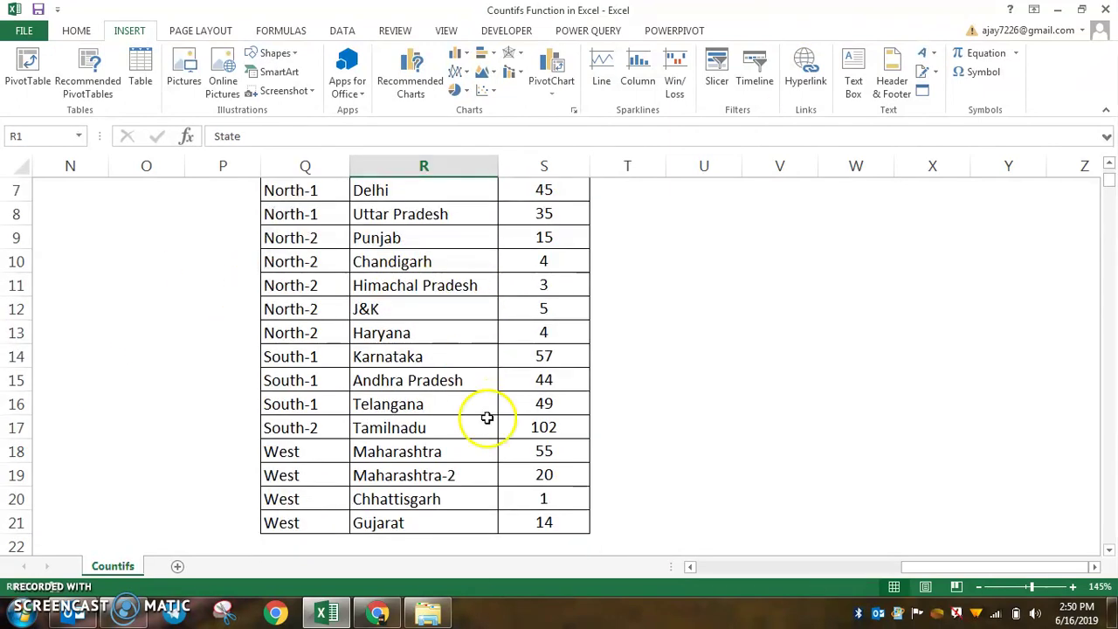
{"action": "left_click_drag", "start_coordinate": [513, 494], "coordinate": [561, 326]}
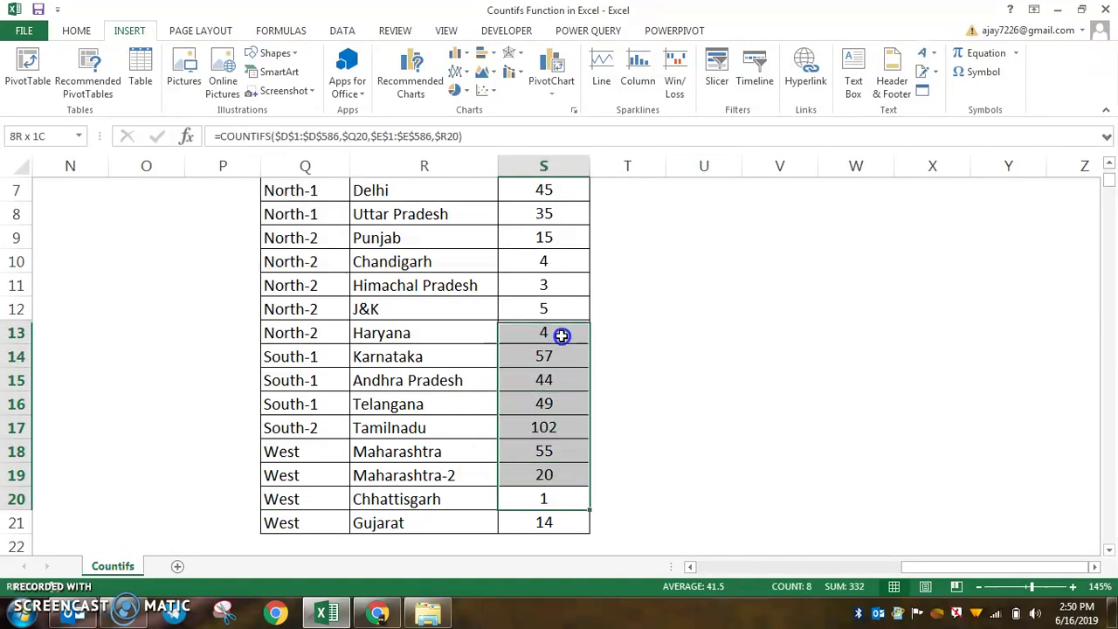
{"action": "left_click", "coordinate": [426, 364]}
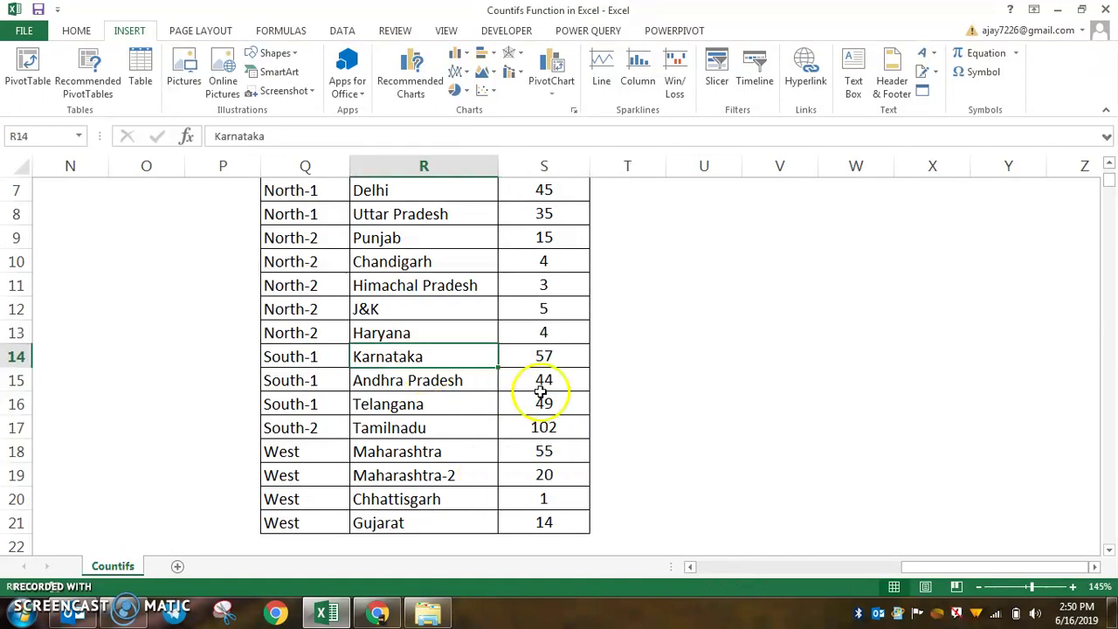
{"action": "scroll", "coordinate": [536, 393], "scroll_direction": "up", "scroll_amount": 2}
{"action": "left_click_drag", "start_coordinate": [567, 224], "coordinate": [569, 267]}
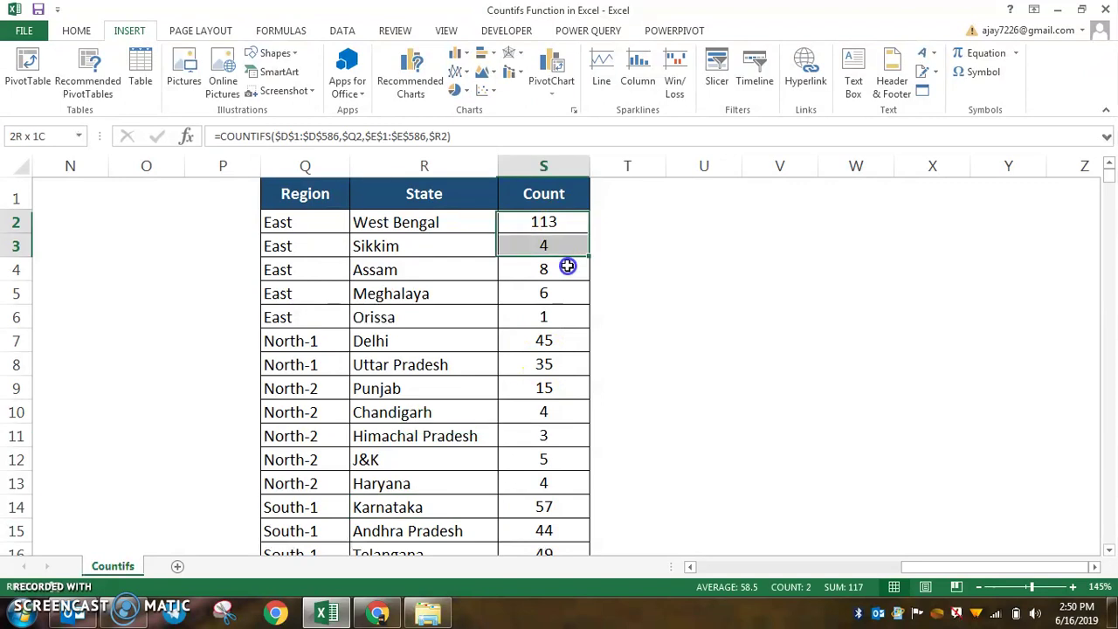
{"action": "left_click", "coordinate": [456, 291]}
{"action": "left_click", "coordinate": [557, 356]}
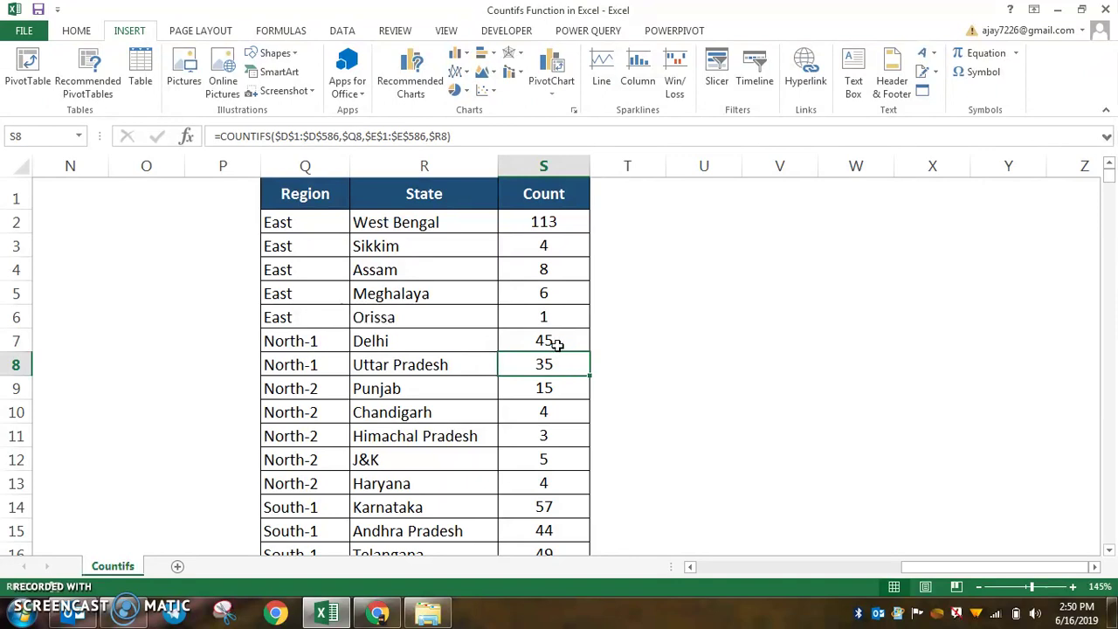
{"action": "left_click_drag", "start_coordinate": [320, 367], "coordinate": [526, 372]}
{"action": "left_click", "coordinate": [228, 314]}
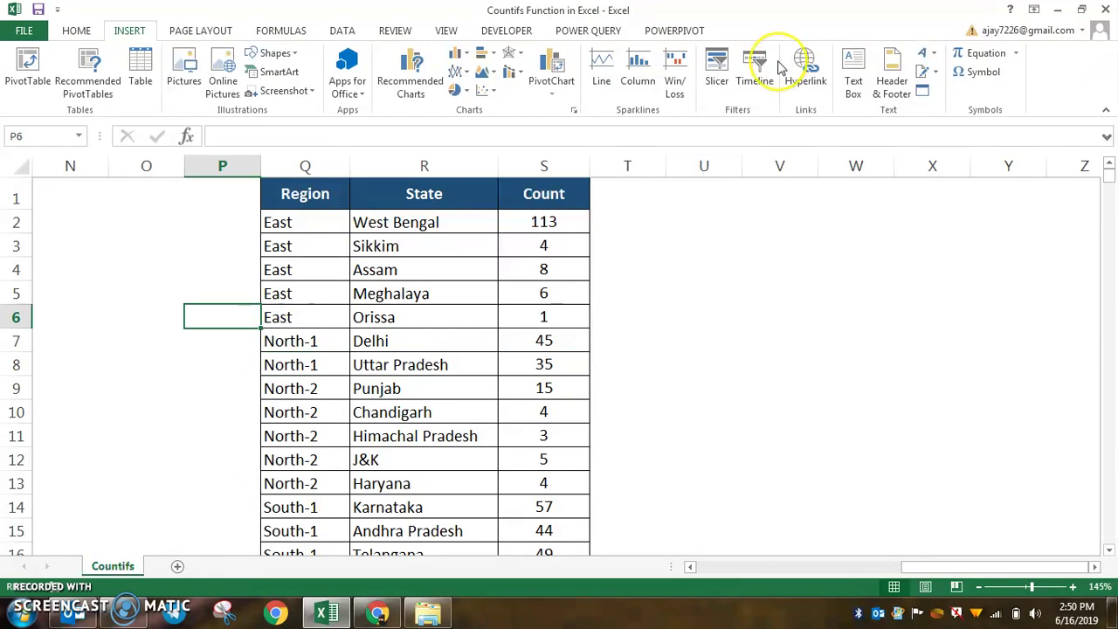
- Turn on filtering for the employee table and show only the North-1 records in the REGION column
{"action": "key", "text": "ctrl+Up"}
{"action": "key", "text": "ctrl+Home"}
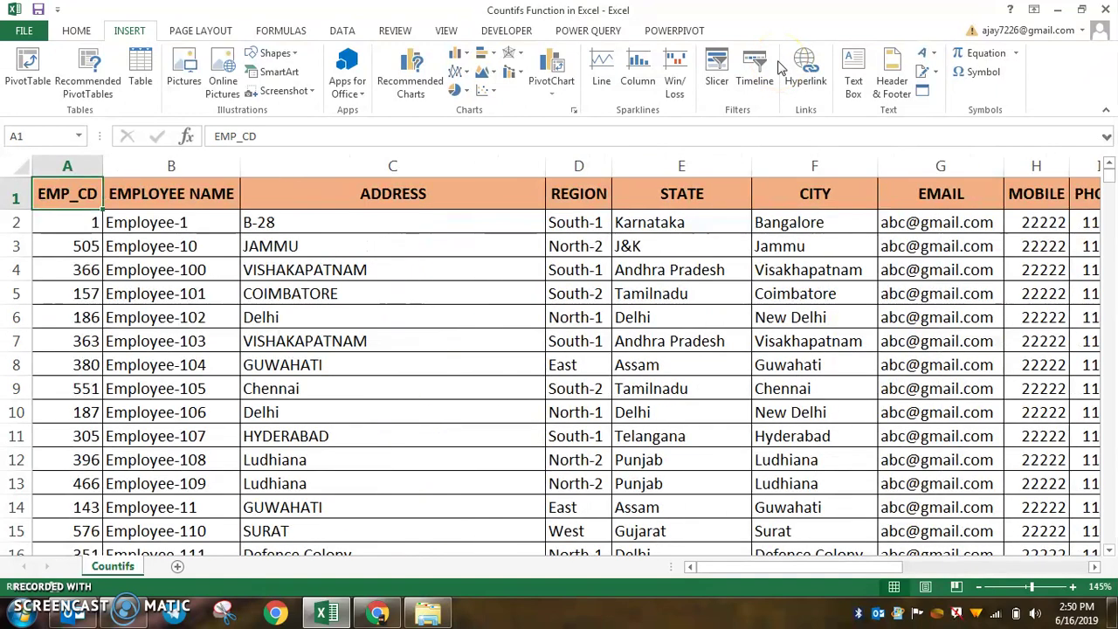
{"action": "key", "text": "ctrl+shift+l"}
{"action": "key", "text": "Right"}
{"action": "key", "text": "Right"}
{"action": "key", "text": "Right"}
{"action": "key", "text": "alt+Down"}
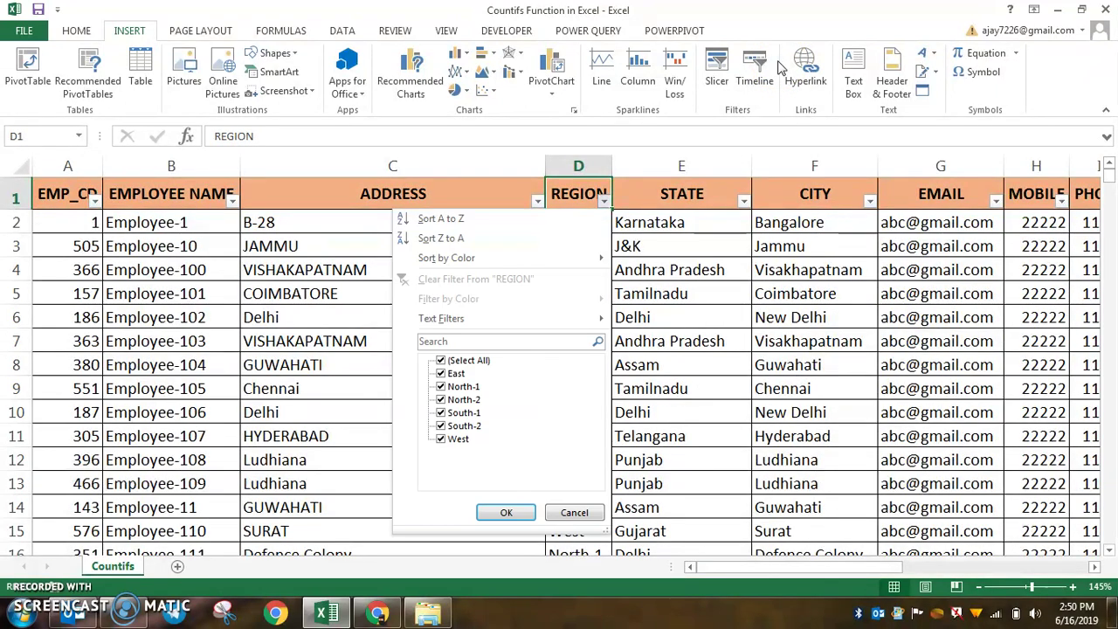
{"action": "key", "text": "space"}
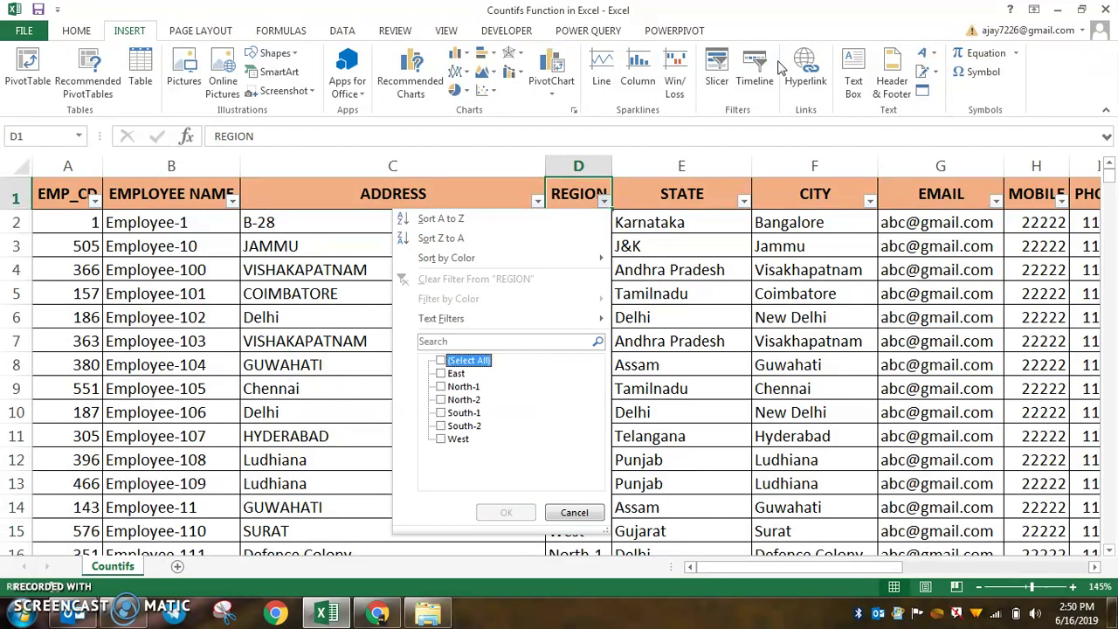
{"action": "key", "text": "Down"}
{"action": "key", "text": "Down"}
{"action": "key", "text": "space"}
{"action": "key", "text": "Return"}
- Filter the STATE column to show only Uttar Pradesh by excluding Delhi
{"action": "key", "text": "Right"}
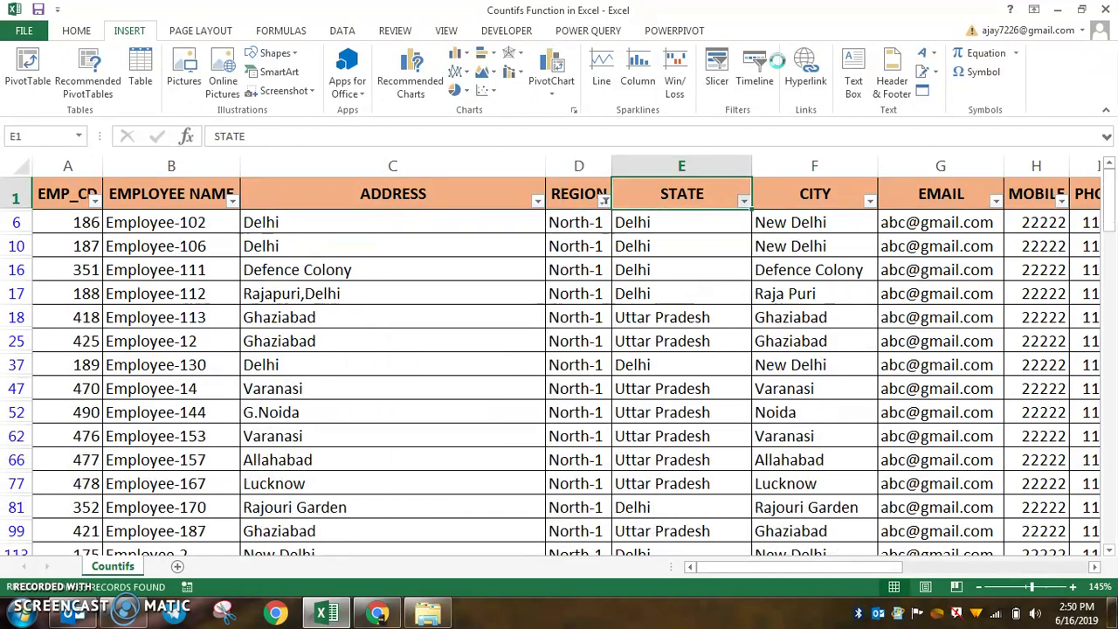
{"action": "key", "text": "alt+Down"}
{"action": "key", "text": "Down"}
{"action": "key", "text": "Down"}
{"action": "key", "text": "Down"}
{"action": "key", "text": "Down"}
{"action": "key", "text": "Down"}
{"action": "key", "text": "Down"}
{"action": "key", "text": "Down"}
{"action": "key", "text": "Down"}
{"action": "key", "text": "Down"}
{"action": "key", "text": "space"}
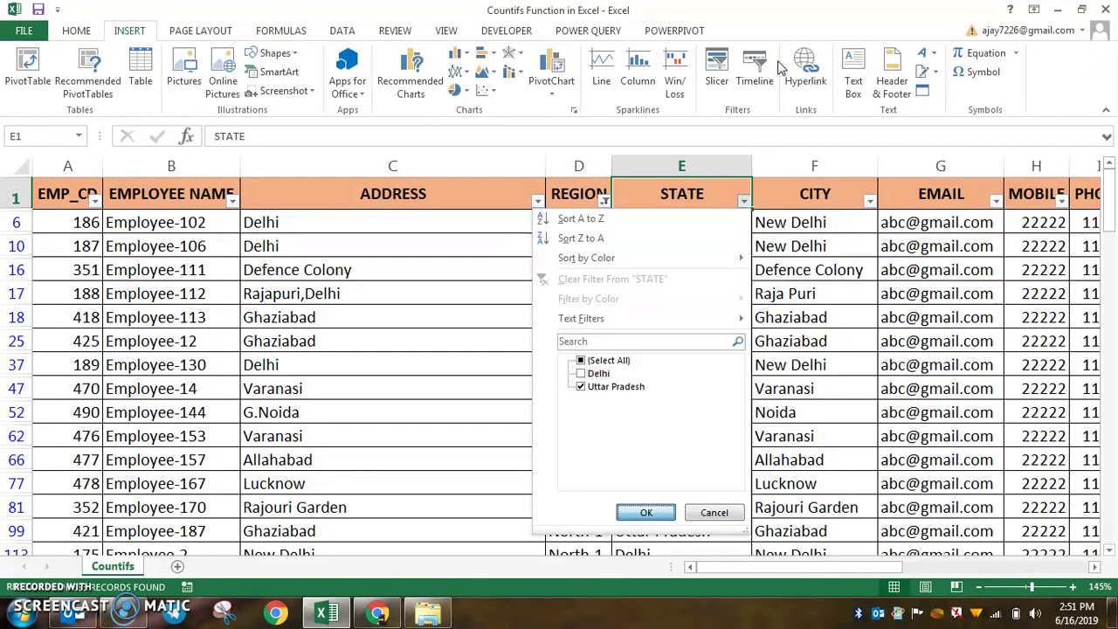
{"action": "key", "text": "Return"}
- Select all filtered Uttar Pradesh cells in the STATE column to check their count, and remove the table's filters
{"action": "key", "text": "Down"}
{"action": "key", "text": "ctrl+shift+Down"}
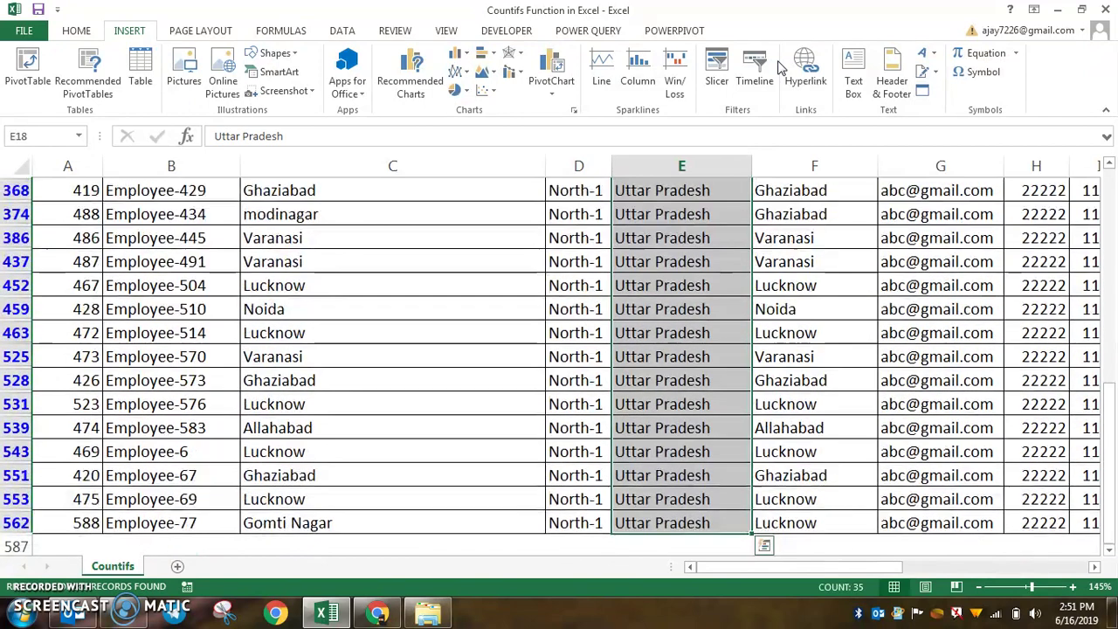
{"action": "key", "text": "ctrl+Up"}
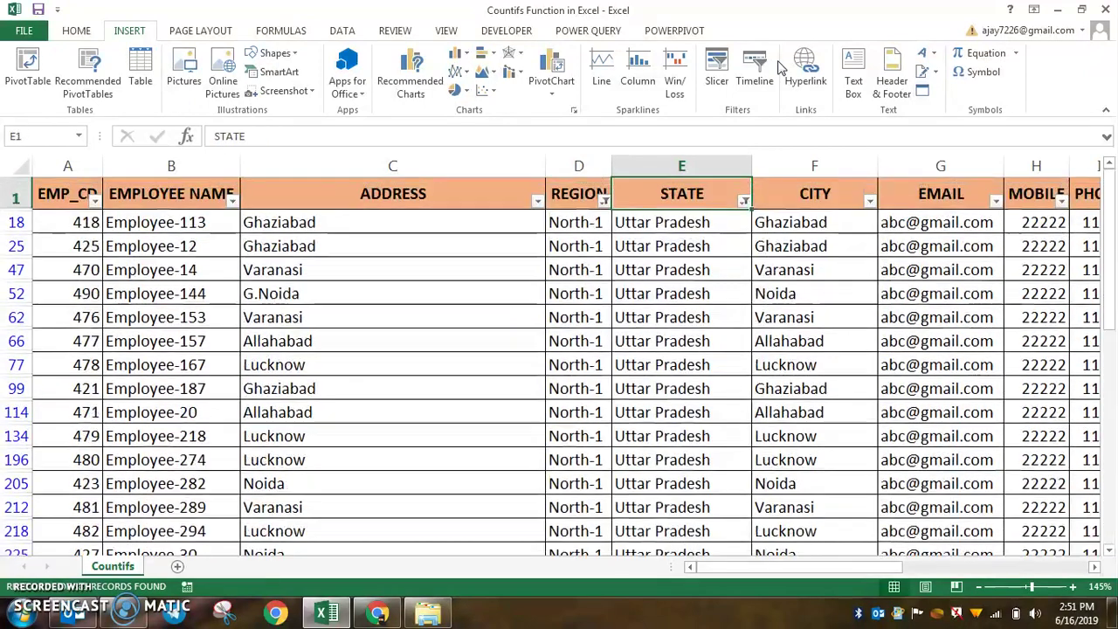
{"action": "key", "text": "ctrl+shift+l"}
- Check the North-1 Uttar Pradesh count in cell S8 of the summary table against the filtered record count
{"action": "key", "text": "Right"}
{"action": "key", "text": "ctrl+Right"}
{"action": "key", "text": "ctrl+Right"}
{"action": "key", "text": "ctrl+Right"}
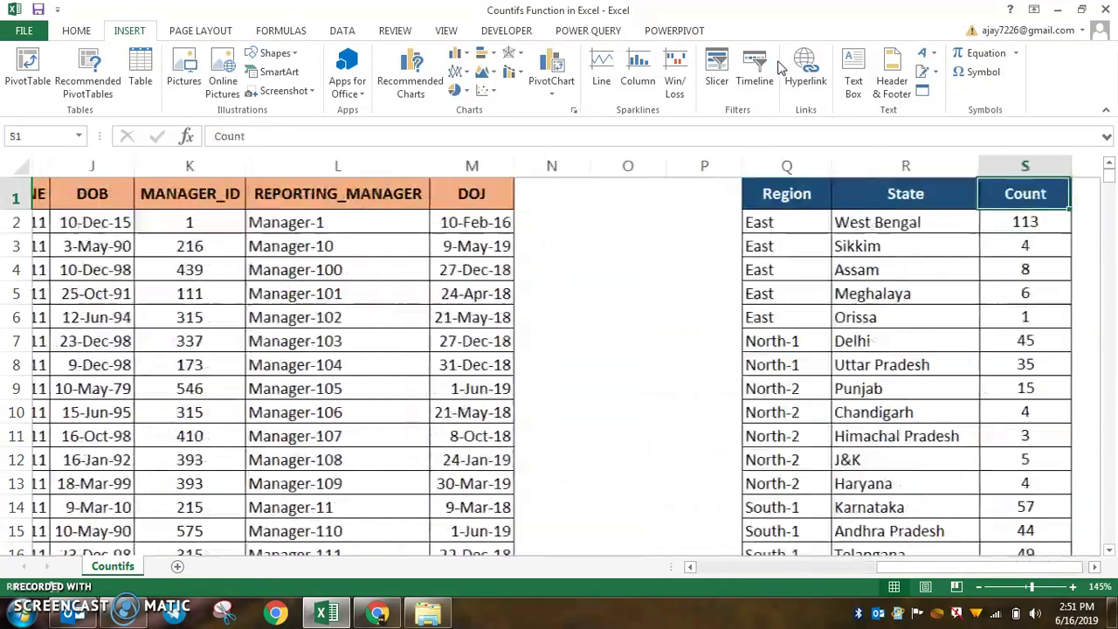
{"action": "key", "text": "Right"}
{"action": "key", "text": "Left"}
{"action": "key", "text": "Down"}
{"action": "key", "text": "Down"}
{"action": "key", "text": "Down"}
{"action": "key", "text": "Down"}
{"action": "key", "text": "Down"}
{"action": "key", "text": "Down"}
{"action": "key", "text": "Down"}
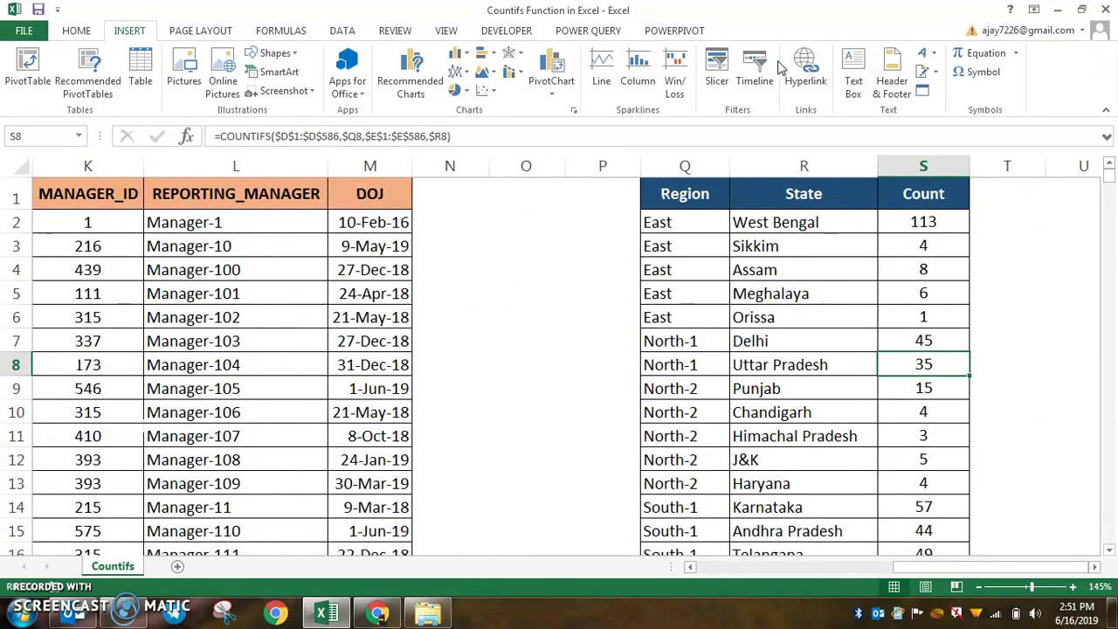